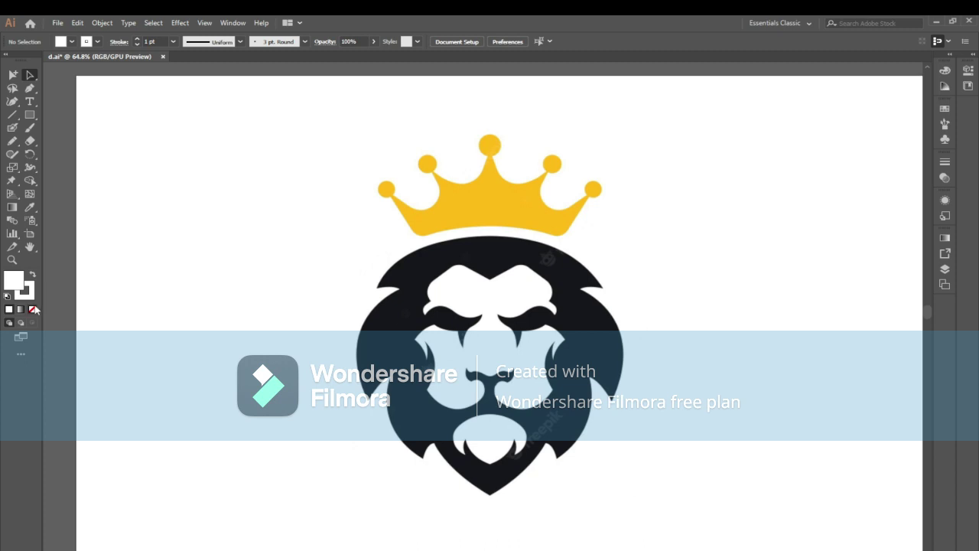
Set new shapes to no fill with a bright red F90000 stroke.
{"action": "left_click", "coordinate": [33, 310]}
{"action": "double_click", "coordinate": [33, 297]}
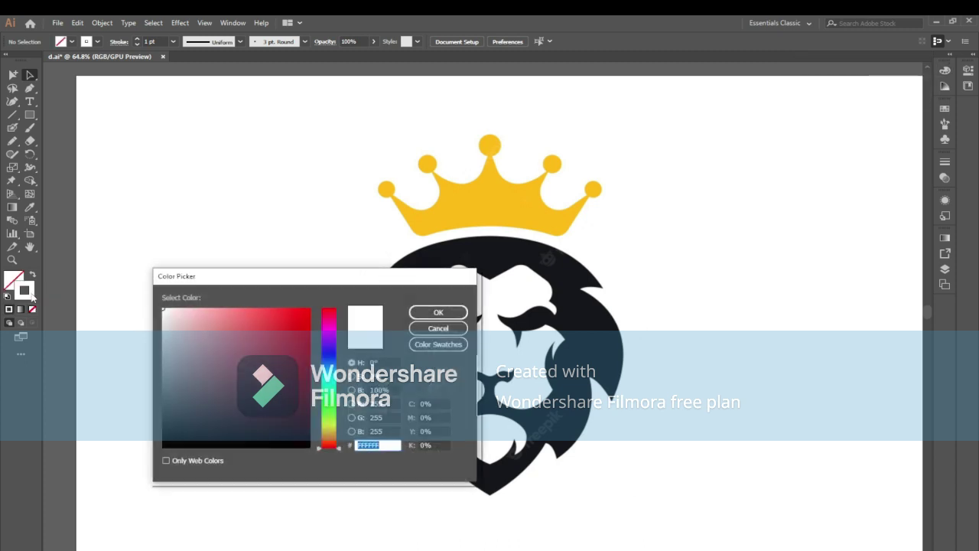
{"action": "left_click", "coordinate": [309, 311]}
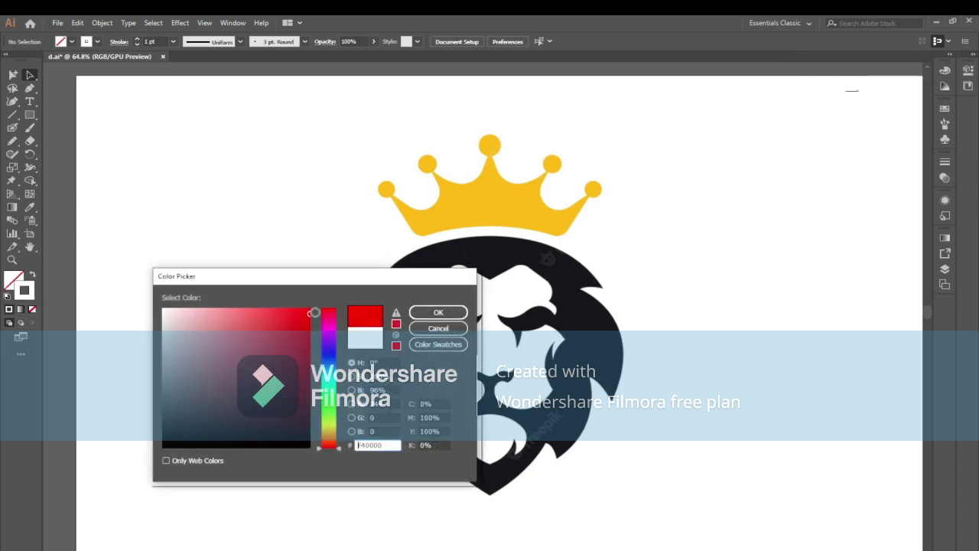
{"action": "left_click", "coordinate": [439, 312]}
With the Pen tool at 200% zoom, start the left eye outline at its outer corner and curve along the top.
{"action": "key", "text": "p"}
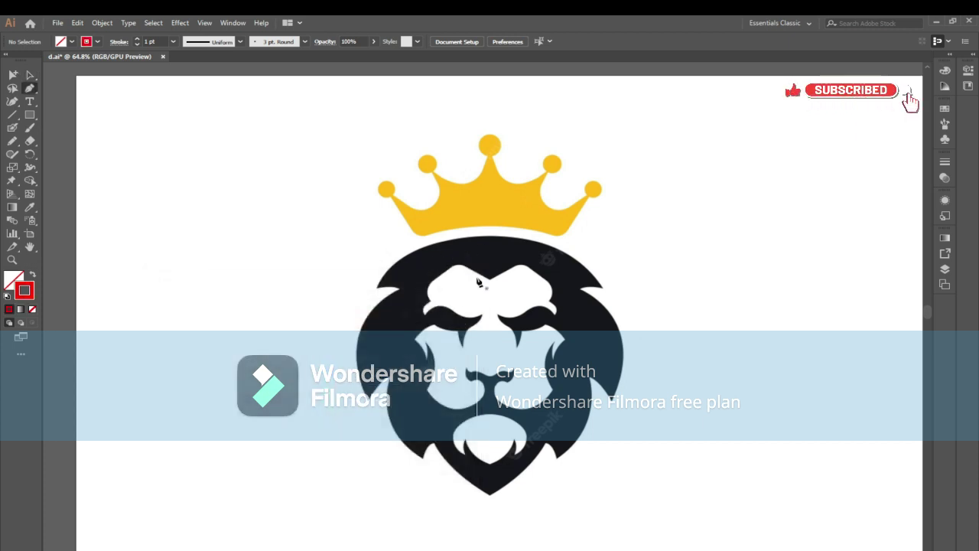
{"action": "scroll", "coordinate": [477, 282], "scroll_direction": "up", "scroll_amount": 2}
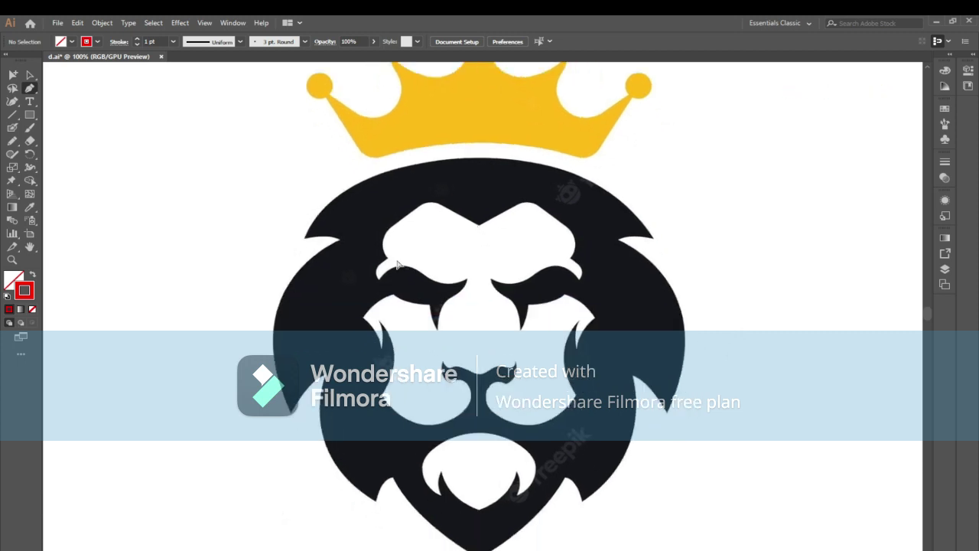
{"action": "scroll", "coordinate": [396, 264], "scroll_direction": "up", "scroll_amount": 2}
{"action": "scroll", "coordinate": [396, 264], "scroll_direction": "up", "scroll_amount": 1}
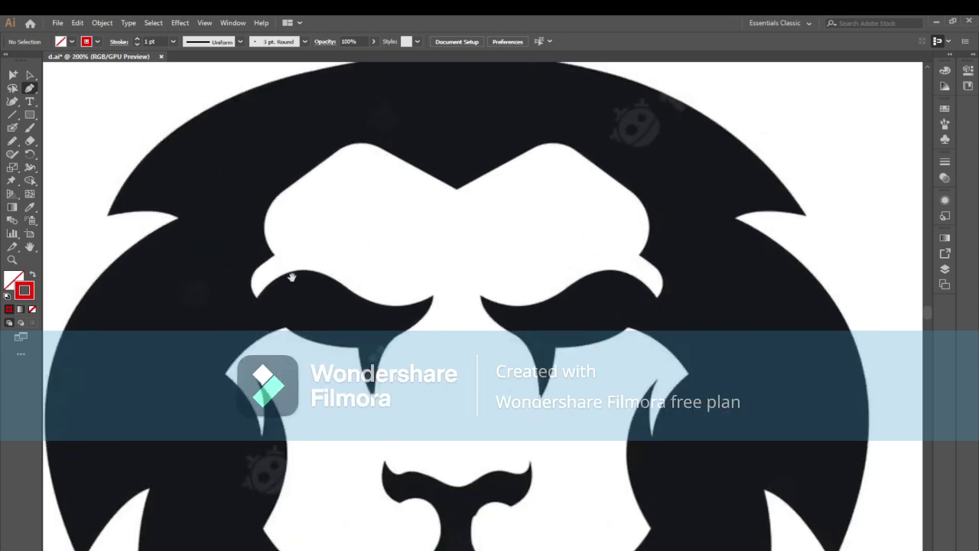
{"action": "left_click_drag", "start_coordinate": [291, 277], "coordinate": [292, 313]}
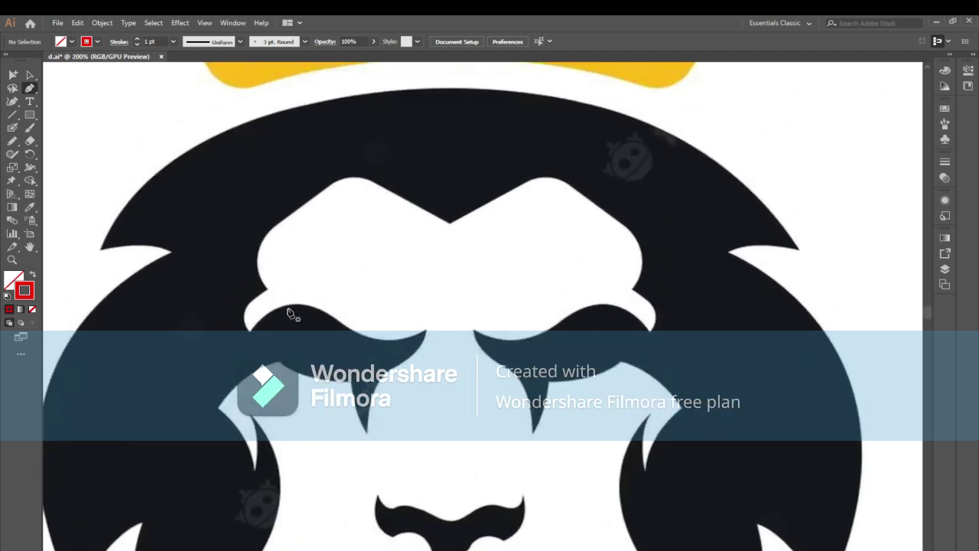
{"action": "left_click", "coordinate": [250, 332]}
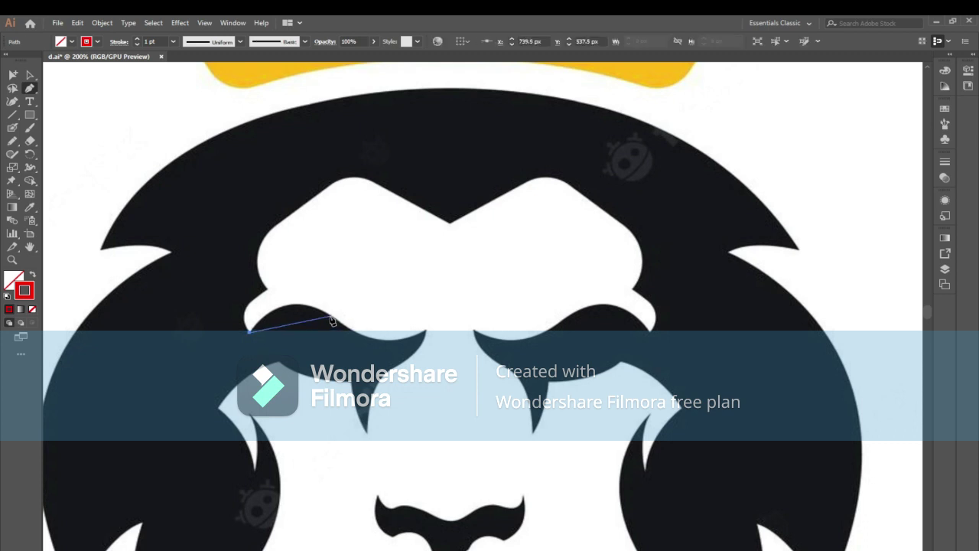
{"action": "left_click", "coordinate": [332, 315]}
{"action": "key", "text": "ctrl+z"}
{"action": "left_click_drag", "start_coordinate": [332, 320], "coordinate": [380, 346]}
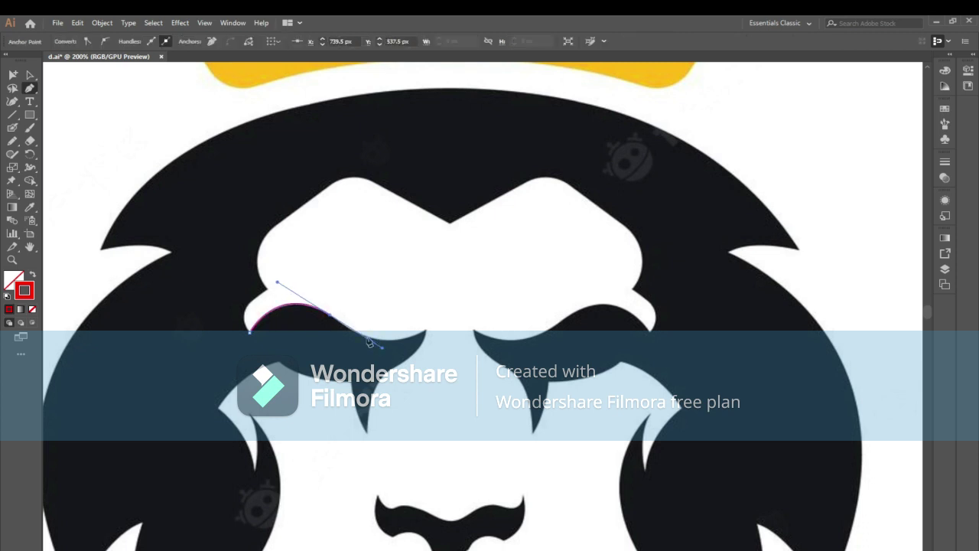
{"action": "left_click_drag", "start_coordinate": [331, 320], "coordinate": [233, 339]}
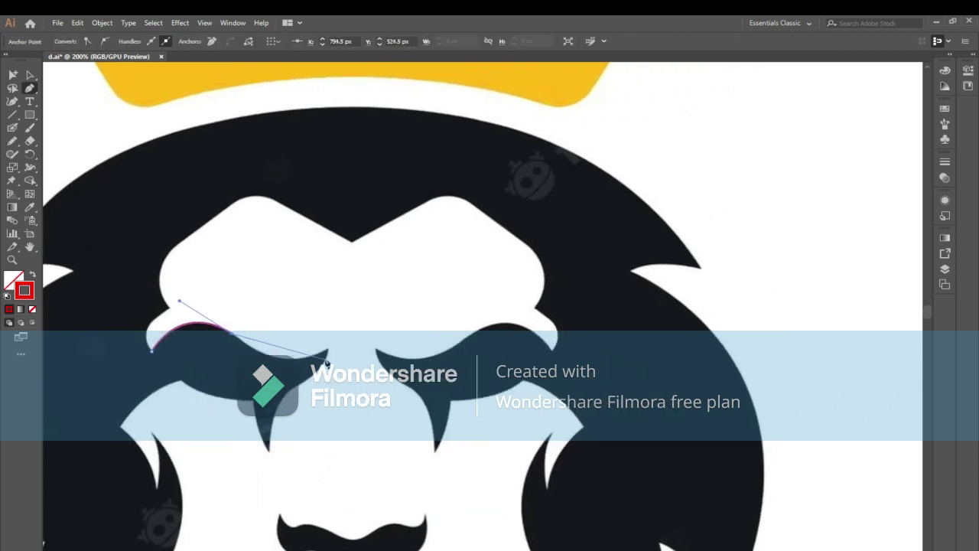
Trace the eye's inner end, down to the teardrop tip and back under the eye.
{"action": "left_click_drag", "start_coordinate": [329, 352], "coordinate": [379, 323]}
{"action": "left_click", "coordinate": [330, 352]}
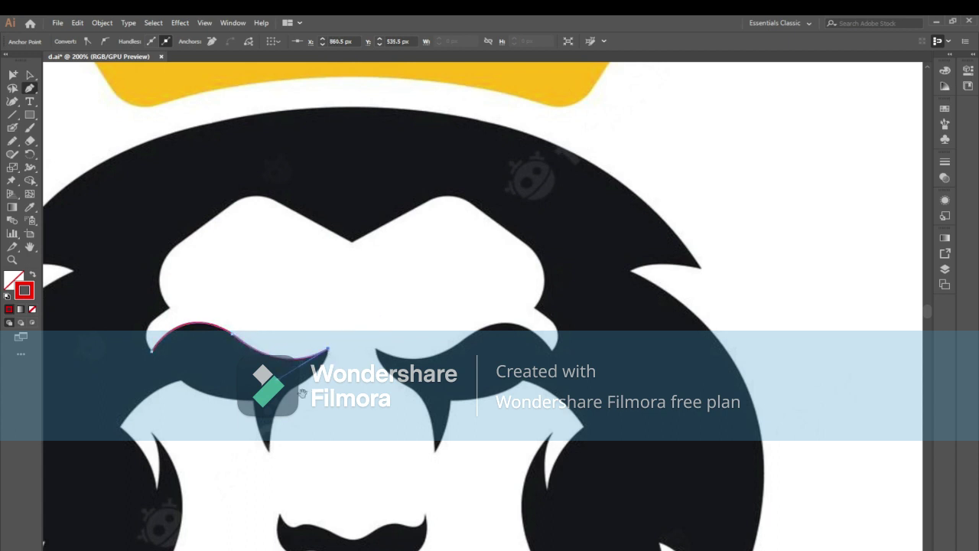
{"action": "scroll", "coordinate": [308, 385], "scroll_direction": "down", "scroll_amount": 2}
{"action": "scroll", "coordinate": [308, 385], "scroll_direction": "left", "scroll_amount": 2}
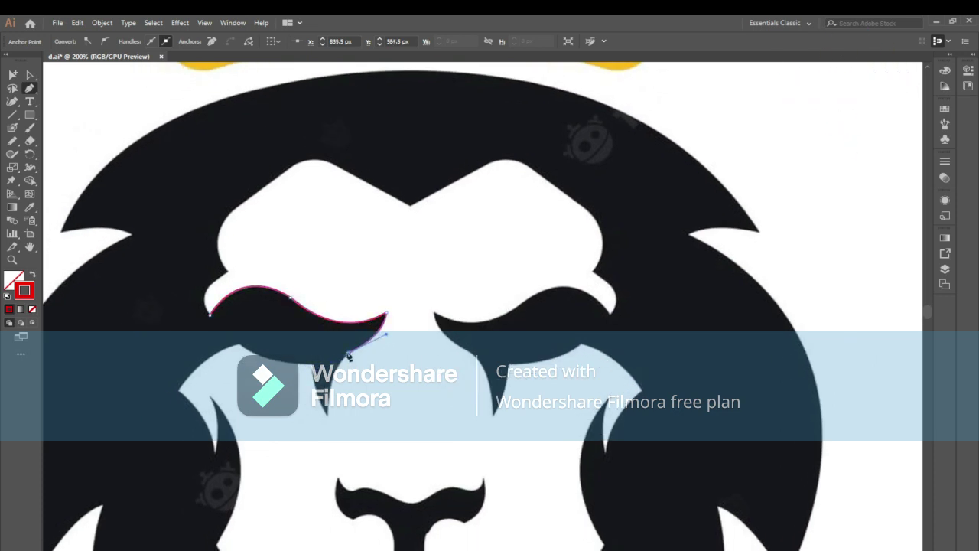
{"action": "scroll", "coordinate": [319, 336], "scroll_direction": "down", "scroll_amount": 3}
{"action": "left_click", "coordinate": [325, 353]}
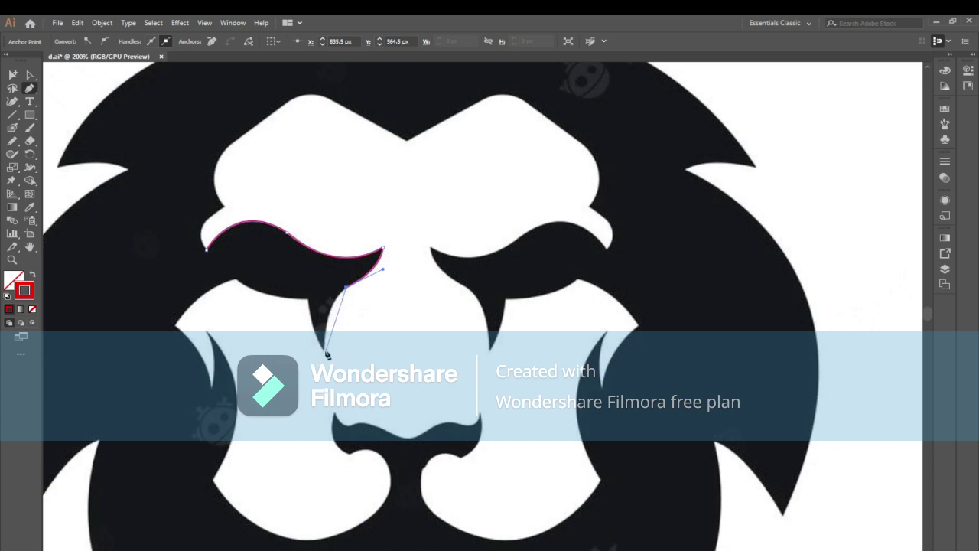
{"action": "left_click_drag", "start_coordinate": [327, 354], "coordinate": [322, 410]}
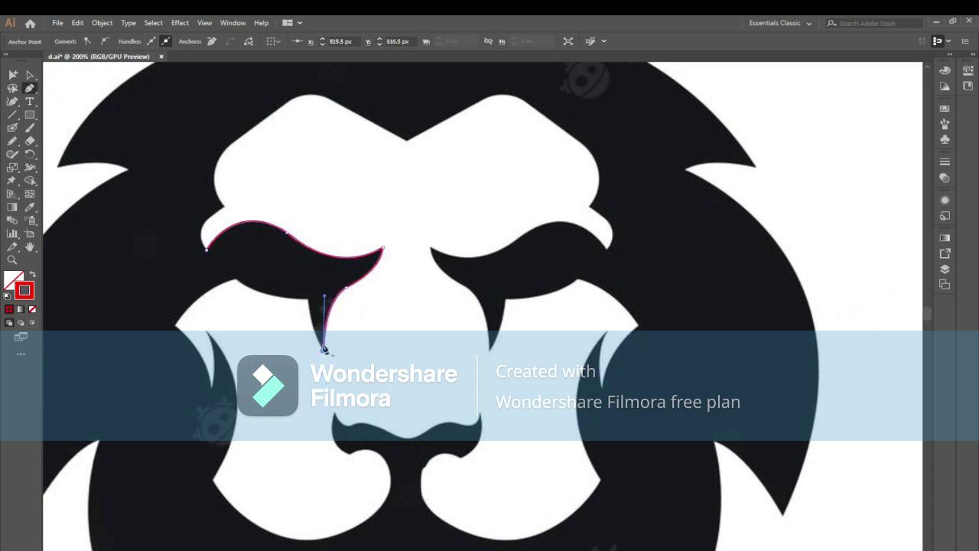
{"action": "left_click_drag", "start_coordinate": [310, 300], "coordinate": [309, 266]}
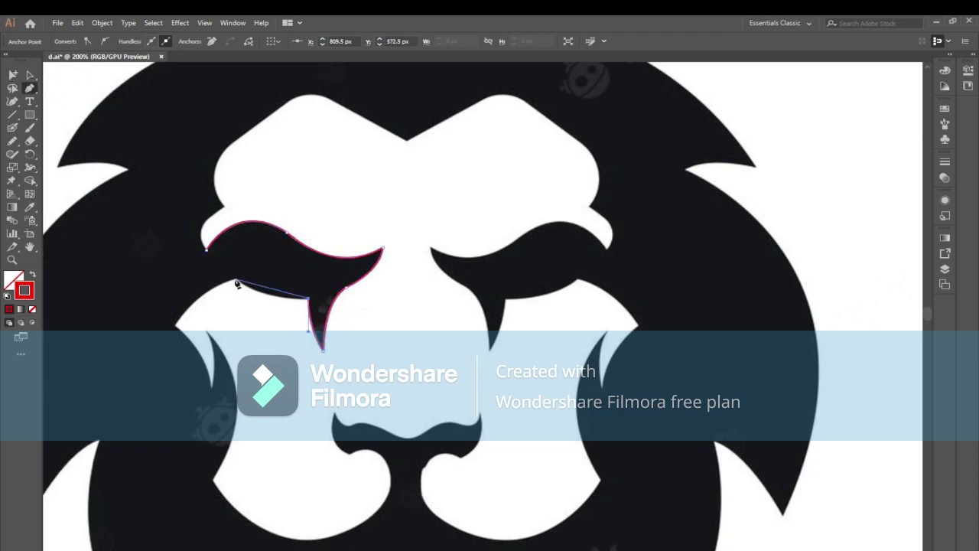
{"action": "left_click_drag", "start_coordinate": [236, 280], "coordinate": [200, 259]}
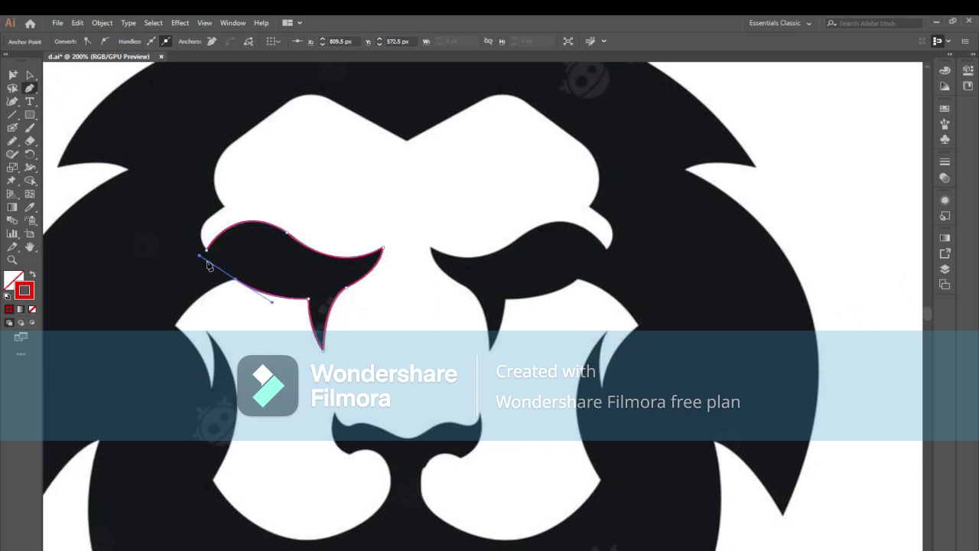
Trace the face's left outer corner, the cheek spike and down the face's left edge.
{"action": "scroll", "coordinate": [218, 300], "scroll_direction": "down", "scroll_amount": 2}
{"action": "scroll", "coordinate": [218, 300], "scroll_direction": "left", "scroll_amount": 2}
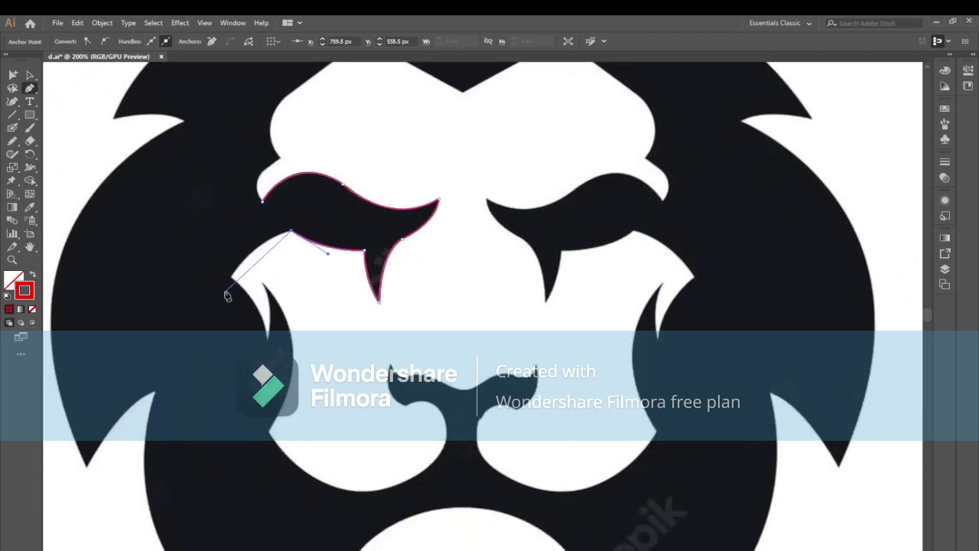
{"action": "left_click_drag", "start_coordinate": [232, 280], "coordinate": [207, 317]}
{"action": "mouse_move", "coordinate": [267, 344]}
{"action": "left_mouse_down"}
{"action": "mouse_move", "coordinate": [275, 392]}
{"action": "mouse_move", "coordinate": [271, 351]}
{"action": "left_mouse_up"}
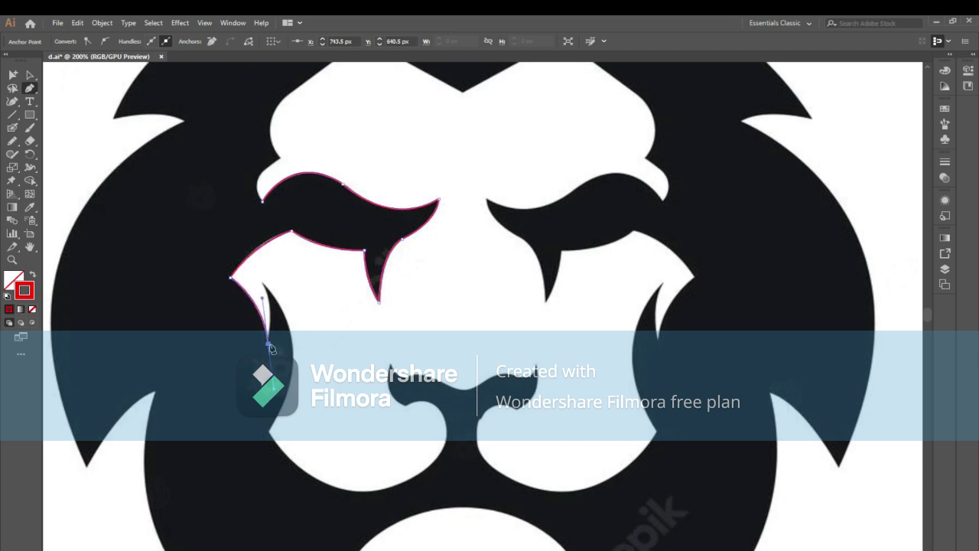
{"action": "left_click_drag", "start_coordinate": [263, 287], "coordinate": [245, 258]}
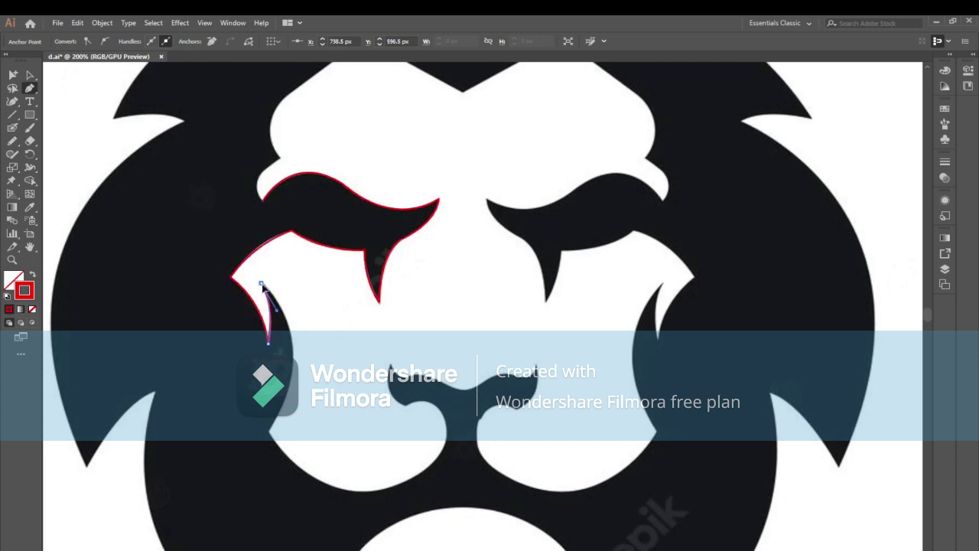
{"action": "scroll", "coordinate": [260, 291], "scroll_direction": "down", "scroll_amount": 3}
{"action": "left_click_drag", "start_coordinate": [265, 359], "coordinate": [201, 449]}
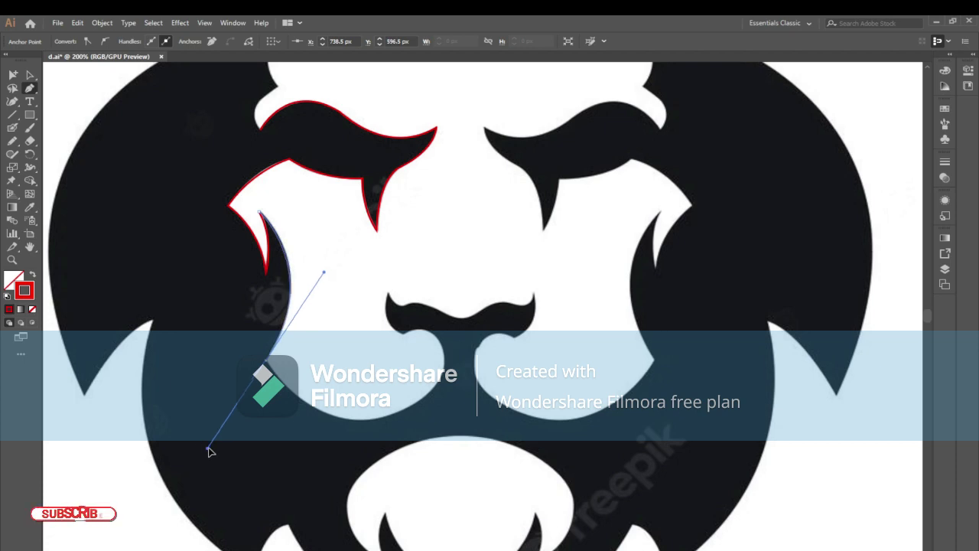
{"action": "mouse_move", "coordinate": [200, 449]}
{"action": "left_mouse_down"}
{"action": "mouse_move", "coordinate": [216, 457]}
{"action": "mouse_move", "coordinate": [205, 451]}
{"action": "left_mouse_up"}
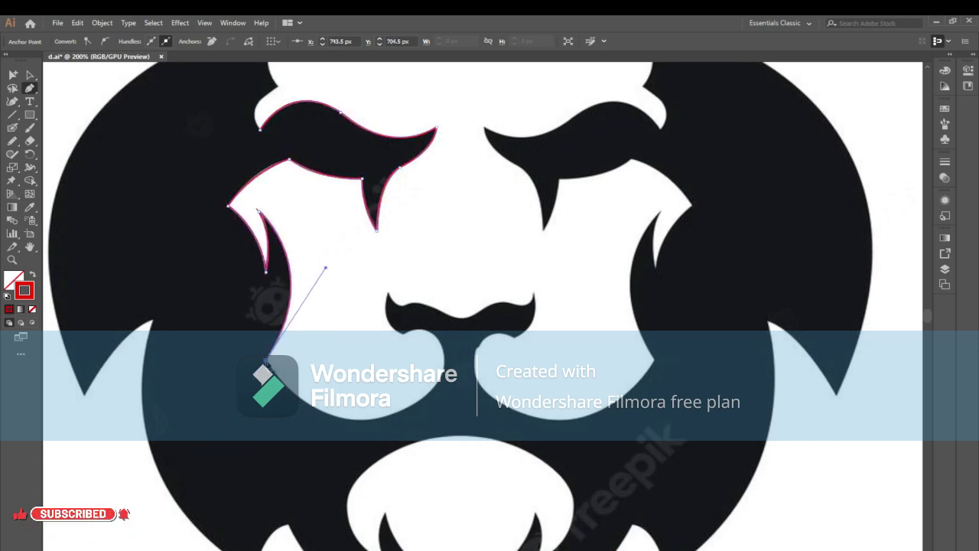
Curve the red path around the lower left cheek toward the muzzle.
{"action": "mouse_move", "coordinate": [388, 420]}
{"action": "left_mouse_down"}
{"action": "mouse_move", "coordinate": [280, 448]}
{"action": "mouse_move", "coordinate": [403, 407]}
{"action": "left_mouse_up"}
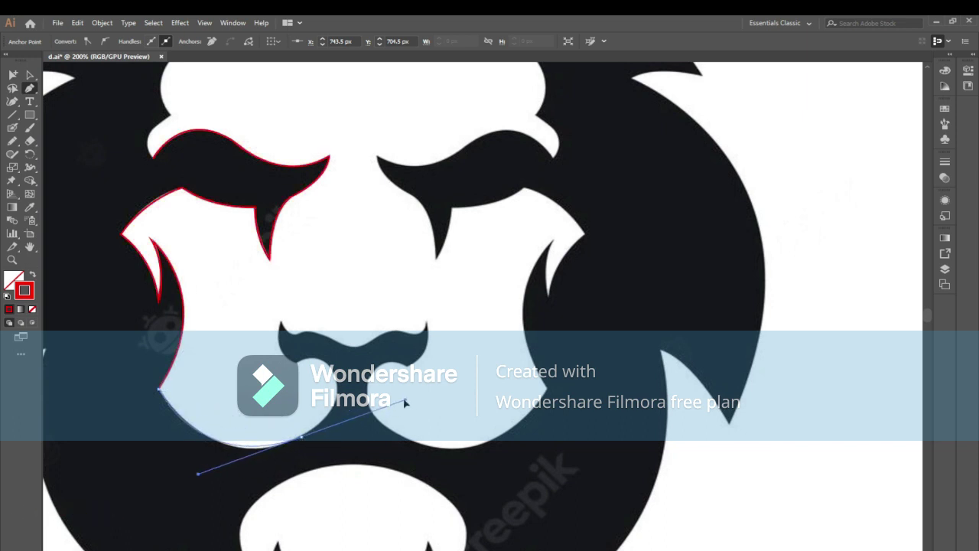
{"action": "left_click_drag", "start_coordinate": [403, 407], "coordinate": [394, 398]}
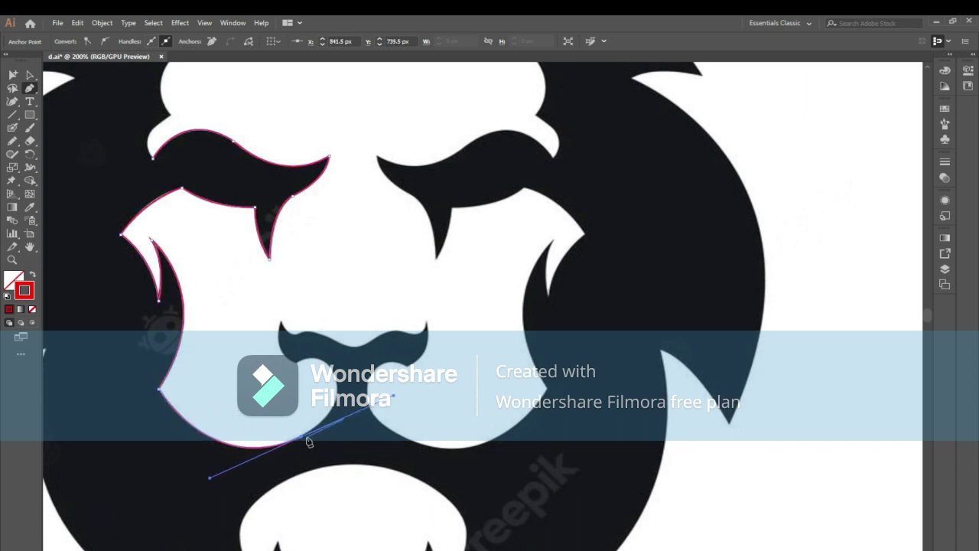
{"action": "left_click", "coordinate": [300, 438]}
{"action": "scroll", "coordinate": [302, 436], "scroll_direction": "up", "scroll_amount": 1}
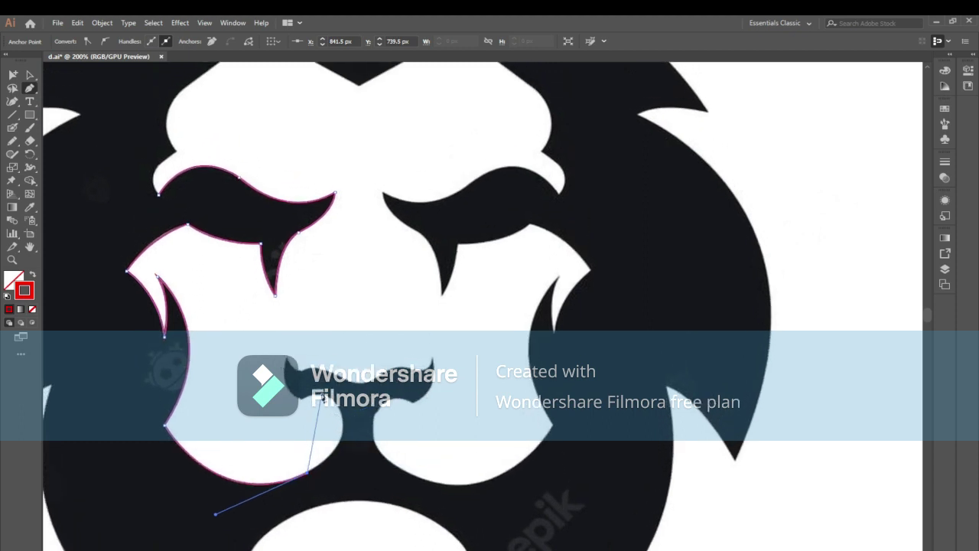
{"action": "left_click_drag", "start_coordinate": [289, 375], "coordinate": [269, 361]}
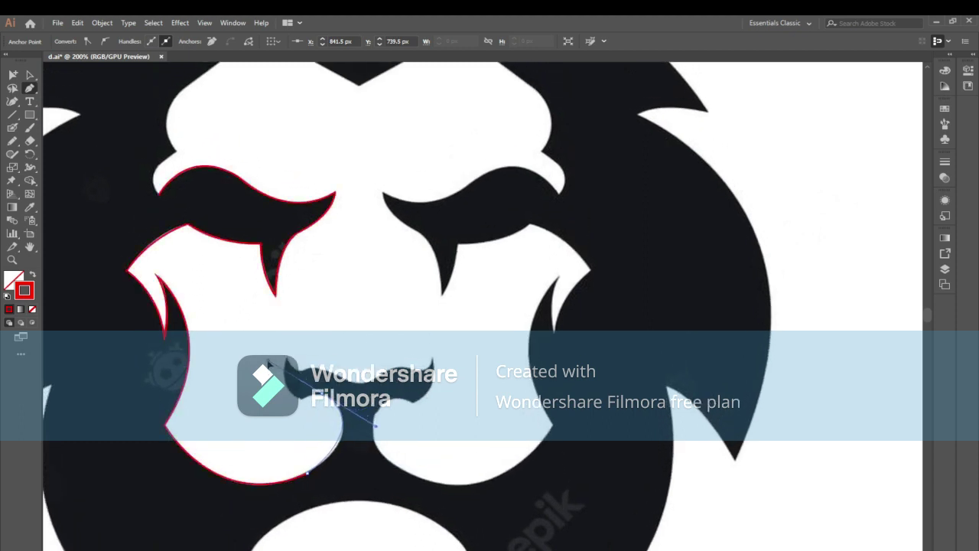
{"action": "scroll", "coordinate": [275, 321], "scroll_direction": "down", "scroll_amount": 1}
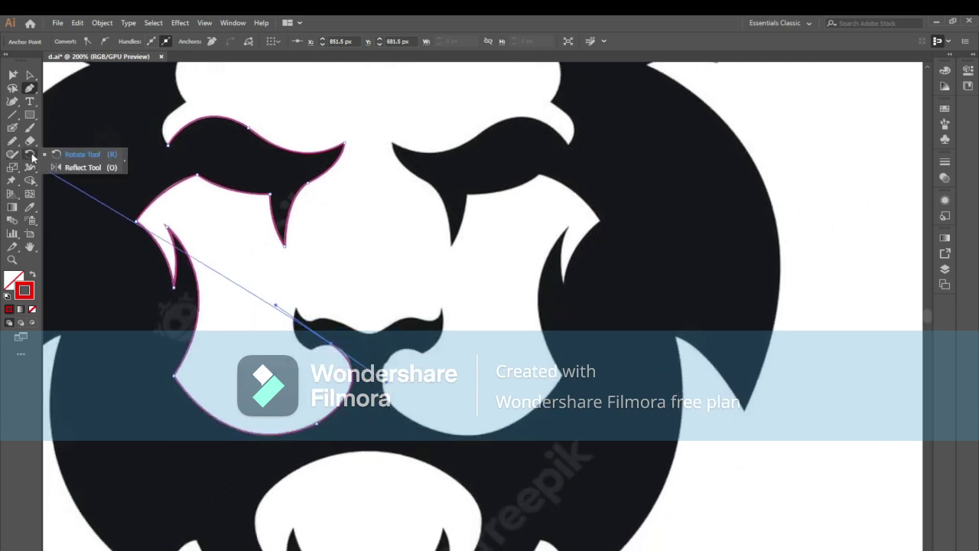
Smooth the lower part of the traced path and resume the outline from its open endpoint.
{"action": "left_click_drag", "start_coordinate": [12, 167], "coordinate": [44, 211]}
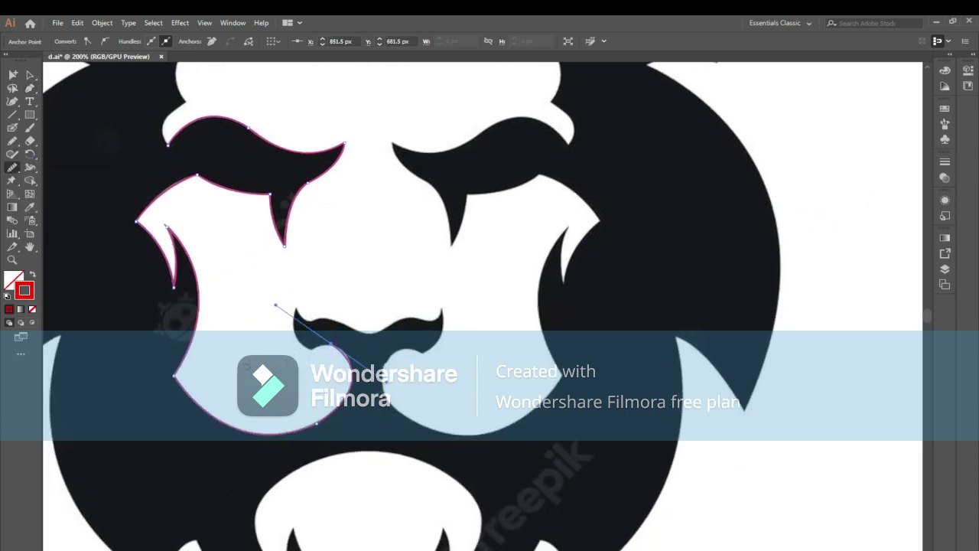
{"action": "left_click_drag", "start_coordinate": [357, 415], "coordinate": [351, 412]}
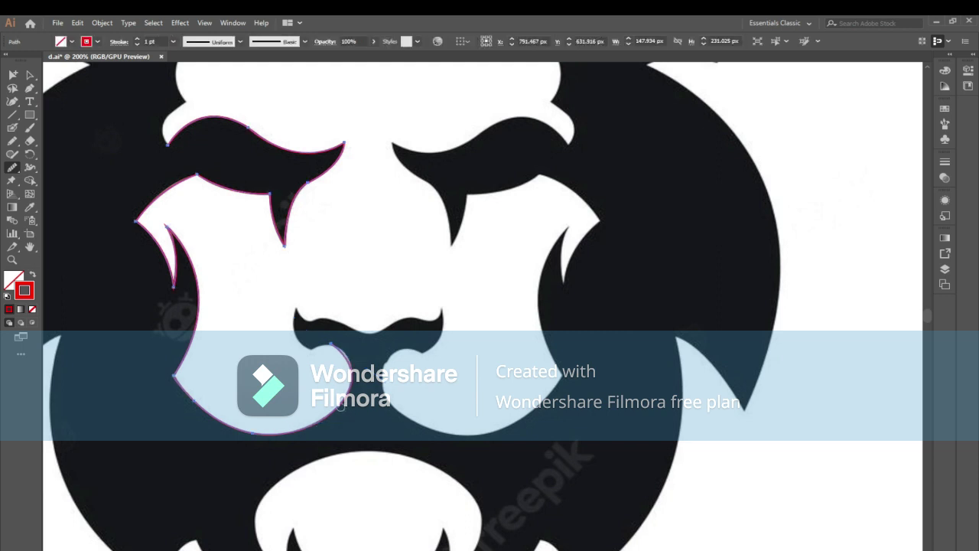
{"action": "key", "text": "p"}
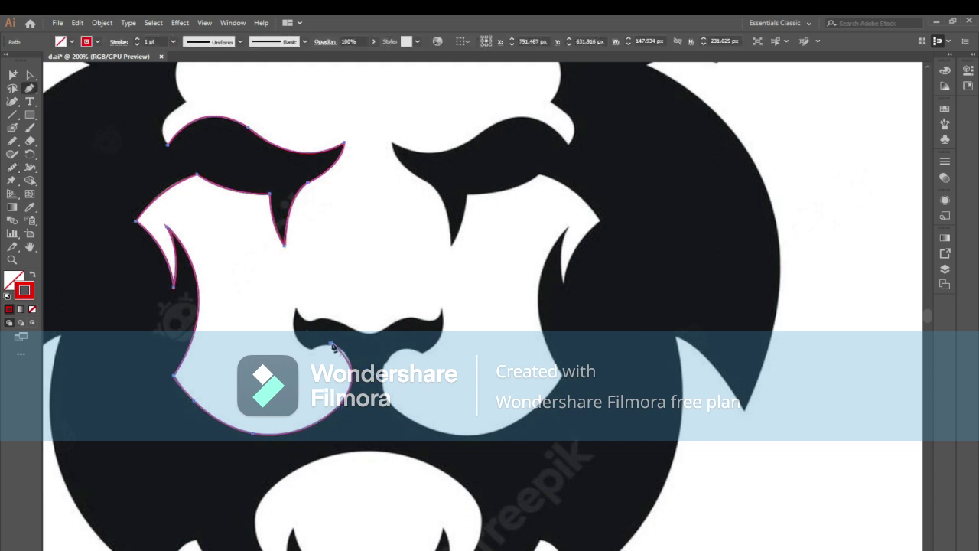
{"action": "left_click", "coordinate": [332, 346]}
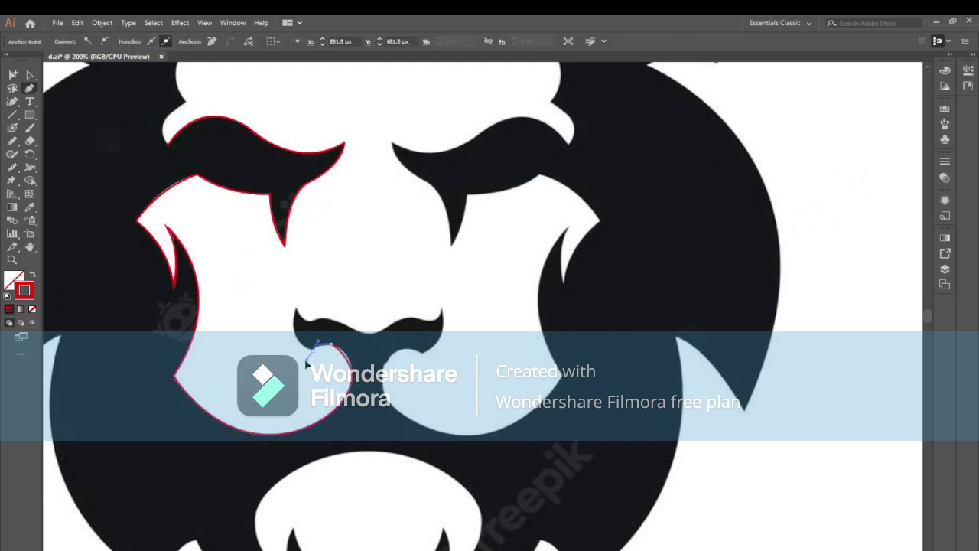
{"action": "left_click", "coordinate": [13, 167]}
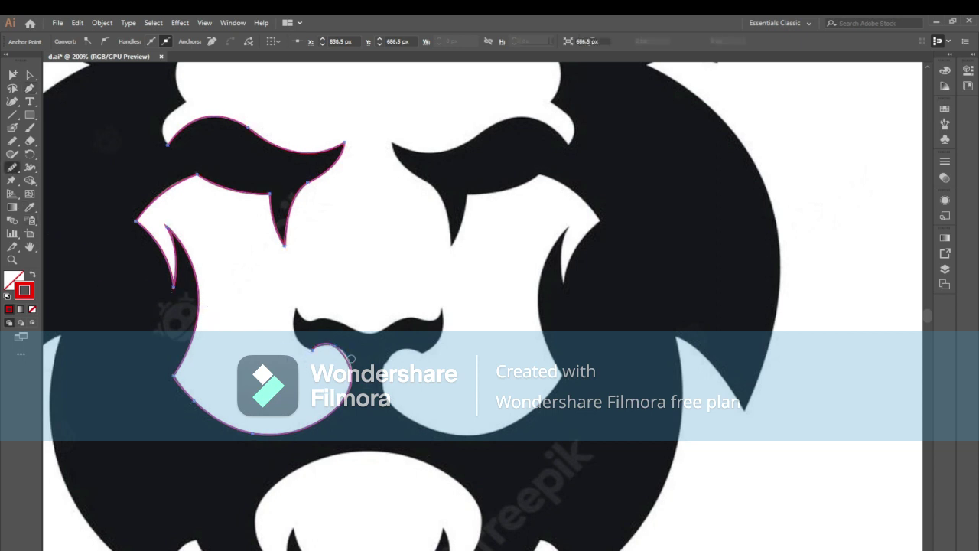
{"action": "key", "text": "p"}
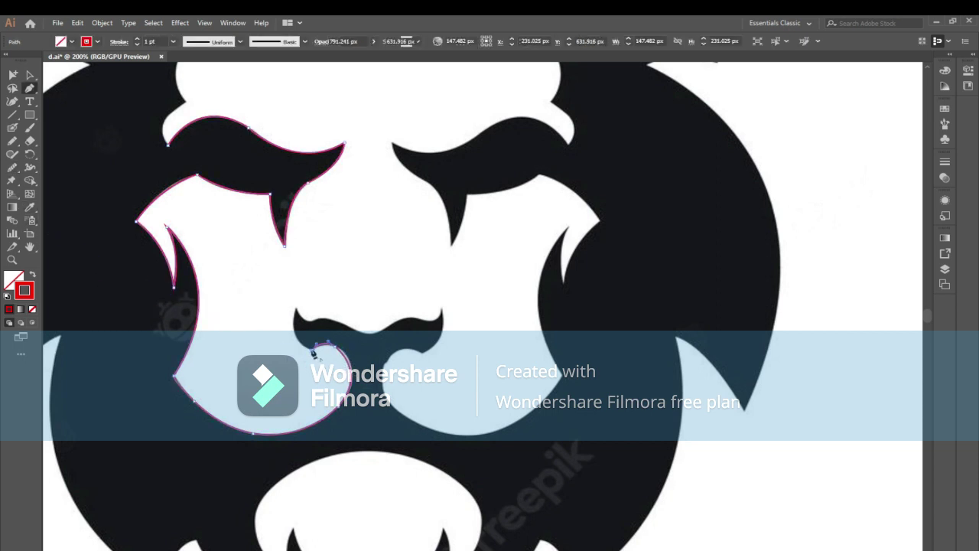
{"action": "left_click", "coordinate": [313, 350]}
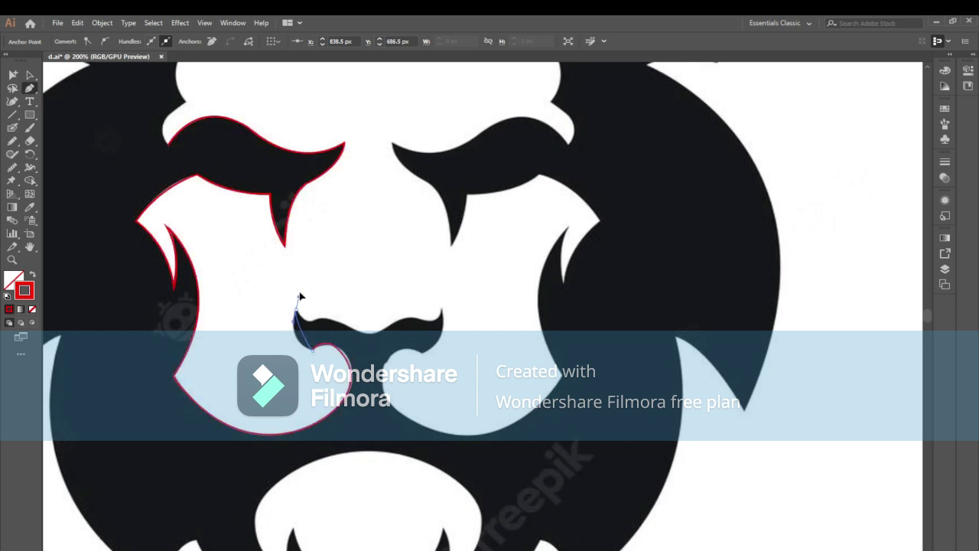
Trace into the left nostril notch and along the underside of the nose.
{"action": "left_click_drag", "start_coordinate": [296, 310], "coordinate": [304, 282]}
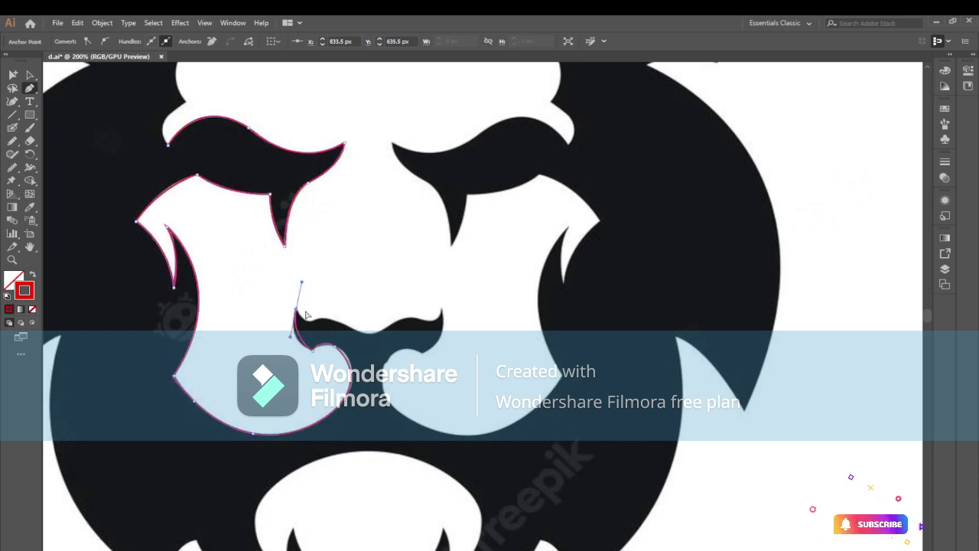
{"action": "left_click", "coordinate": [296, 310]}
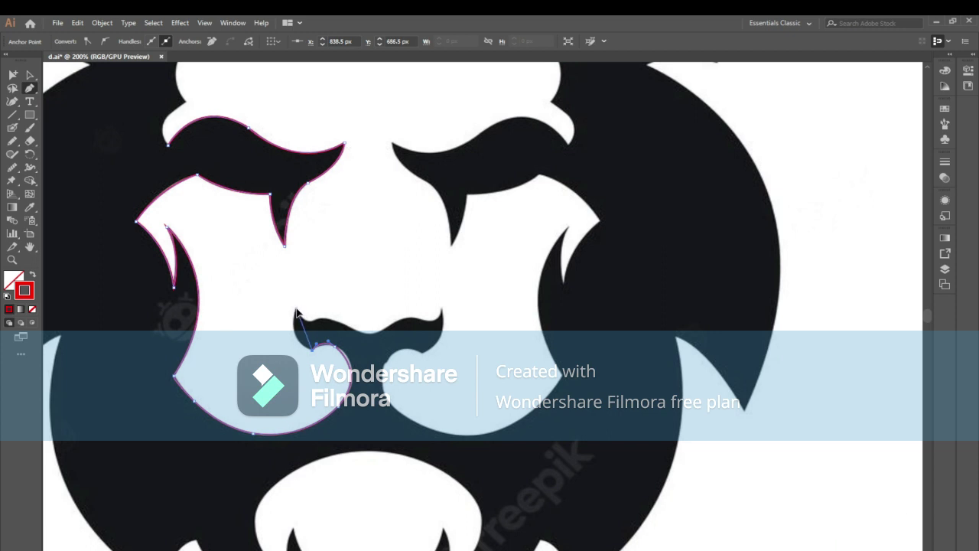
{"action": "left_click_drag", "start_coordinate": [296, 310], "coordinate": [307, 276]}
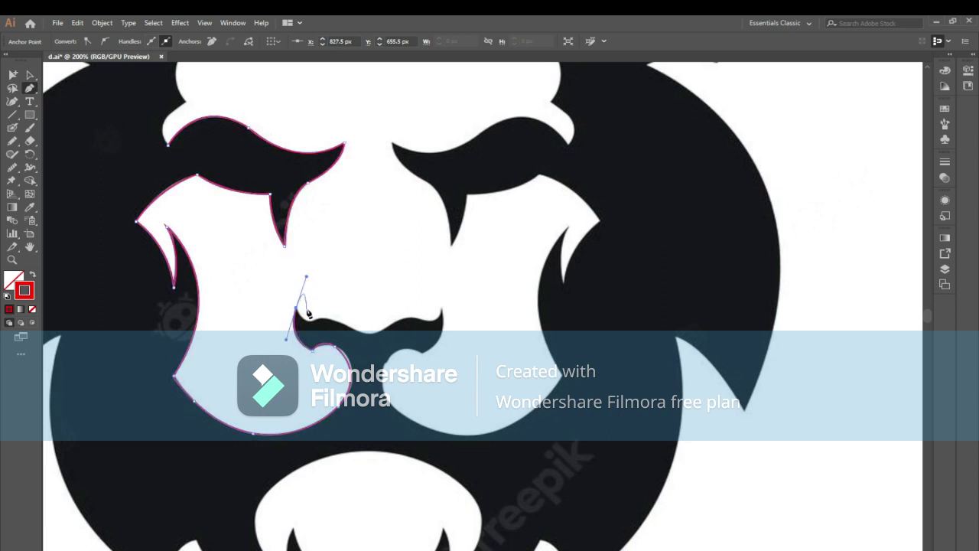
{"action": "left_click_drag", "start_coordinate": [298, 311], "coordinate": [324, 324]}
{"action": "left_click_drag", "start_coordinate": [356, 333], "coordinate": [382, 351]}
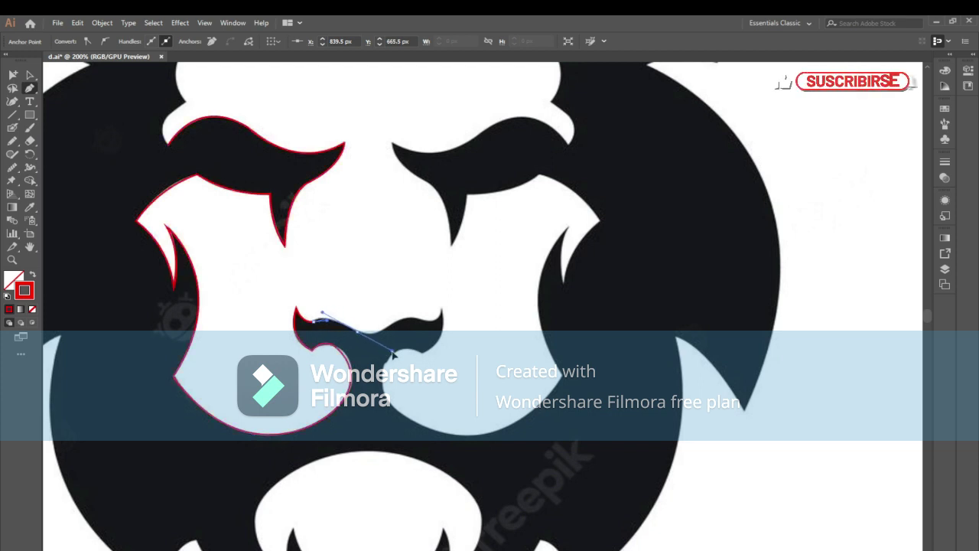
{"action": "left_click_drag", "start_coordinate": [383, 350], "coordinate": [1, 128]}
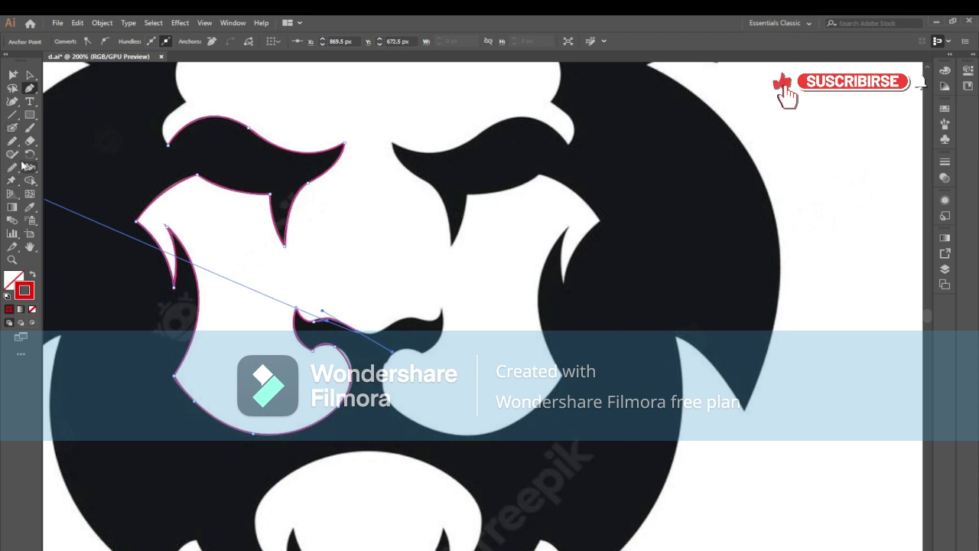
{"action": "key", "text": "ctrl+z"}
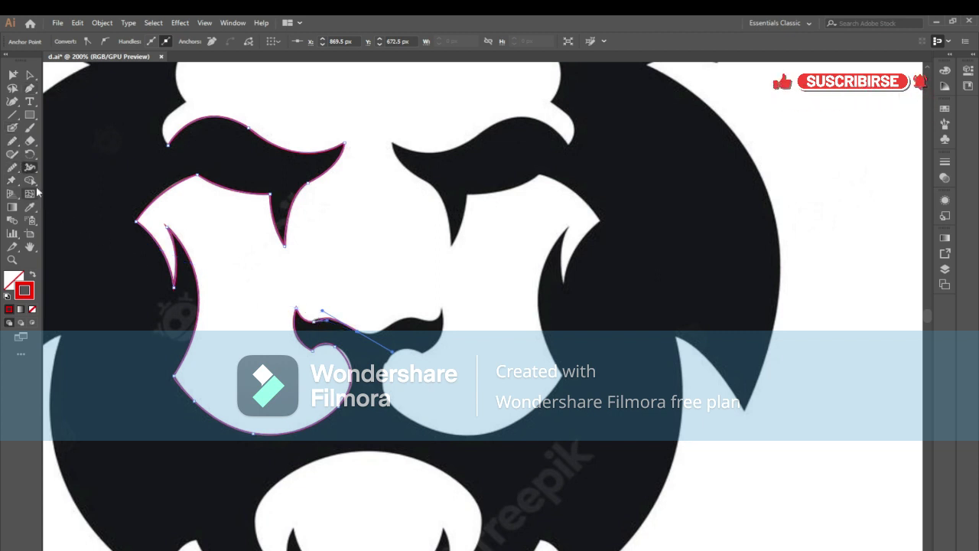
{"action": "left_click", "coordinate": [12, 168]}
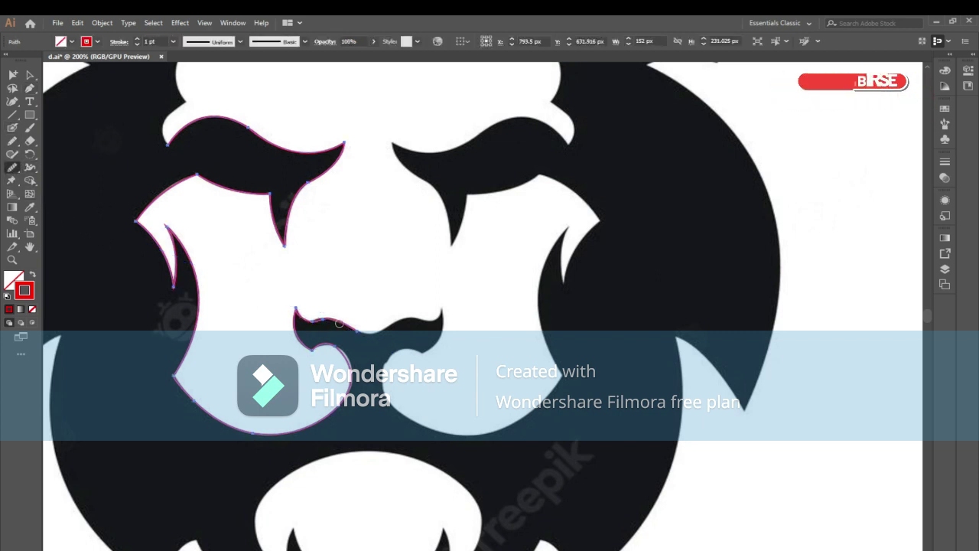
{"action": "key", "text": "p"}
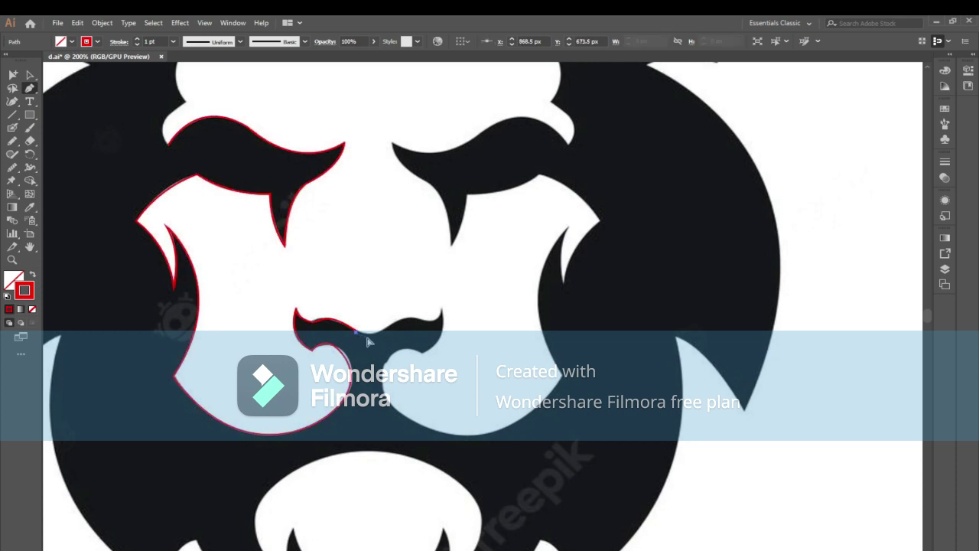
{"action": "left_click", "coordinate": [29, 88]}
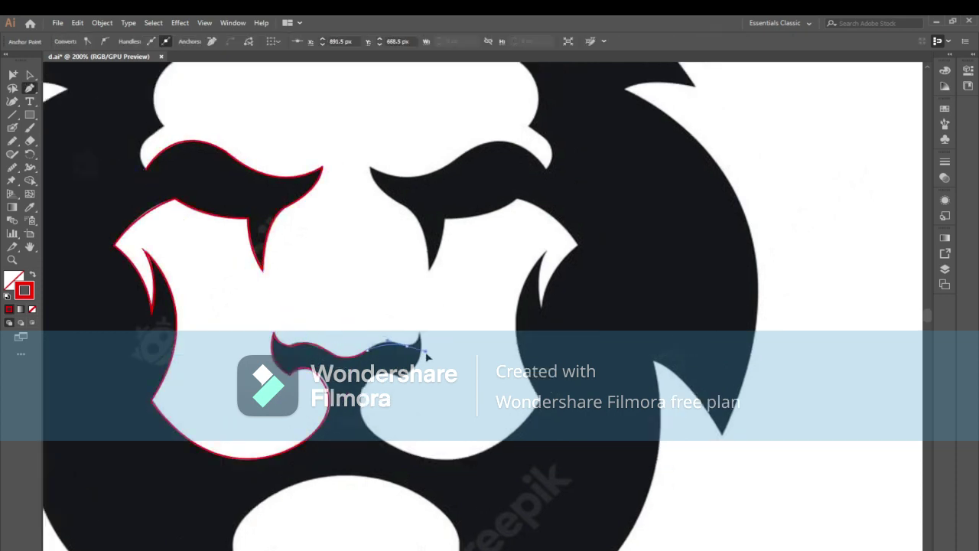
Continue the face outline under the nose and up around the right cheek.
{"action": "left_click_drag", "start_coordinate": [420, 328], "coordinate": [460, 280]}
{"action": "scroll", "coordinate": [372, 301], "scroll_direction": "right", "scroll_amount": 3}
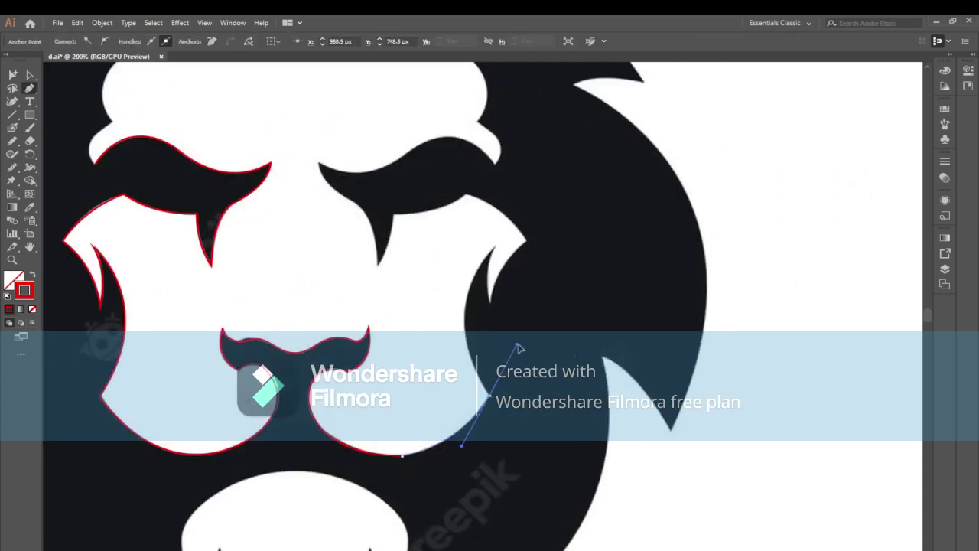
{"action": "scroll", "coordinate": [459, 329], "scroll_direction": "up", "scroll_amount": 5}
{"action": "scroll", "coordinate": [479, 360], "scroll_direction": "left", "scroll_amount": 2}
{"action": "scroll", "coordinate": [478, 348], "scroll_direction": "up", "scroll_amount": 3}
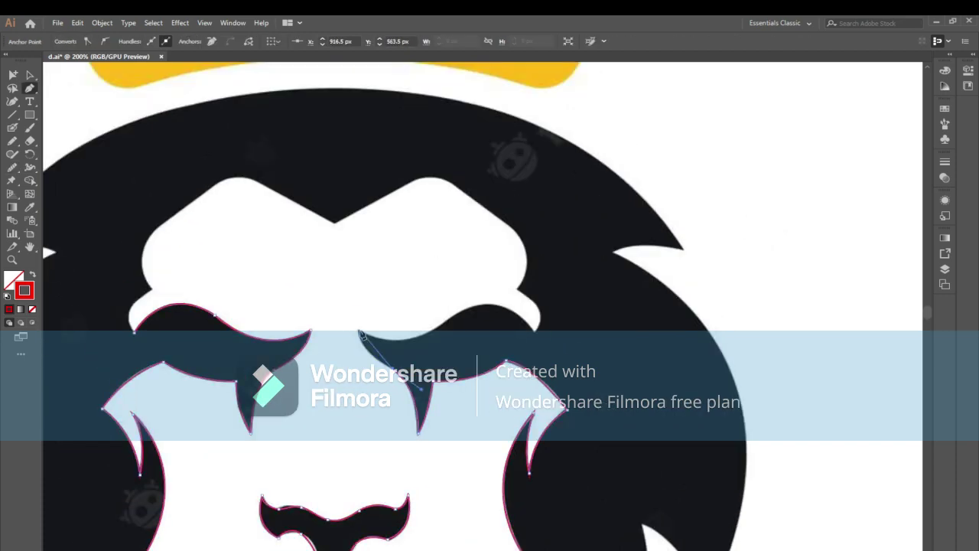
{"action": "scroll", "coordinate": [476, 336], "scroll_direction": "up", "scroll_amount": 2}
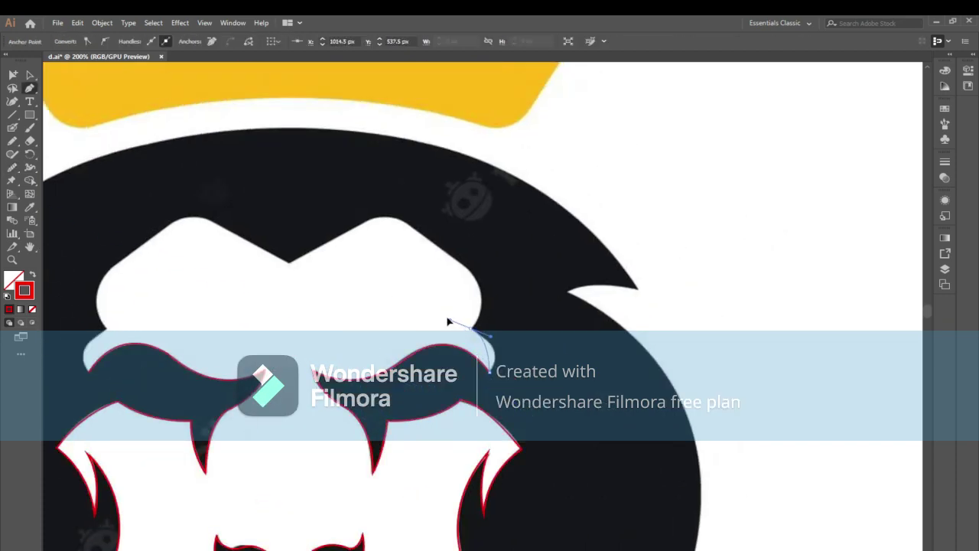
{"action": "left_click_drag", "start_coordinate": [474, 334], "coordinate": [429, 305]}
{"action": "scroll", "coordinate": [463, 337], "scroll_direction": "up", "scroll_amount": 3}
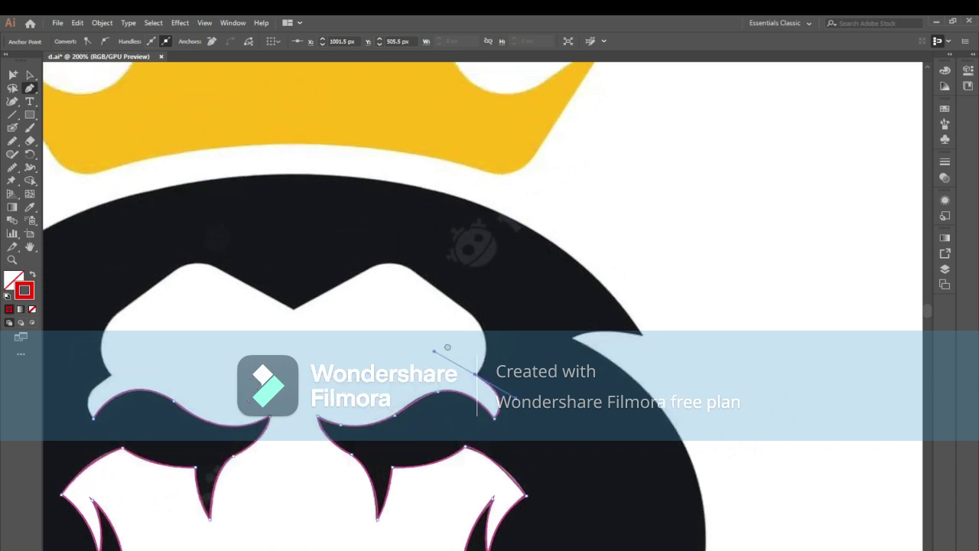
{"action": "scroll", "coordinate": [452, 344], "scroll_direction": "up", "scroll_amount": 2}
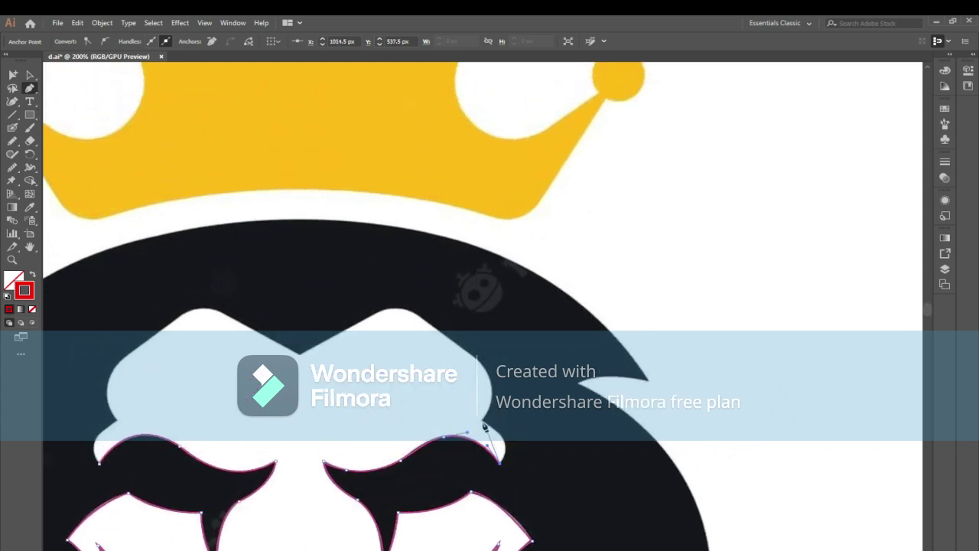
Trace the right brow and across the top of the forehead.
{"action": "left_click_drag", "start_coordinate": [482, 423], "coordinate": [442, 397]}
{"action": "left_click", "coordinate": [481, 420]}
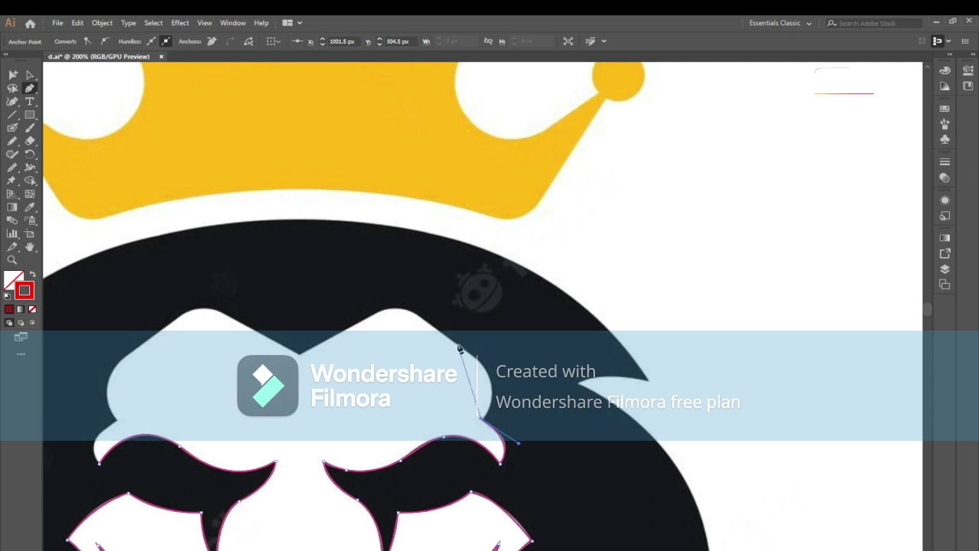
{"action": "left_click_drag", "start_coordinate": [473, 377], "coordinate": [397, 310]}
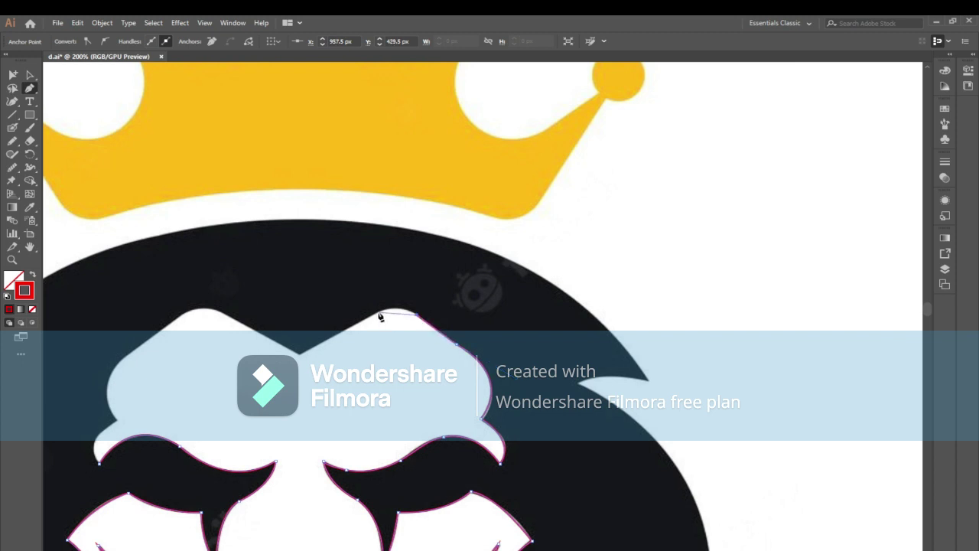
{"action": "left_click_drag", "start_coordinate": [382, 314], "coordinate": [349, 319]}
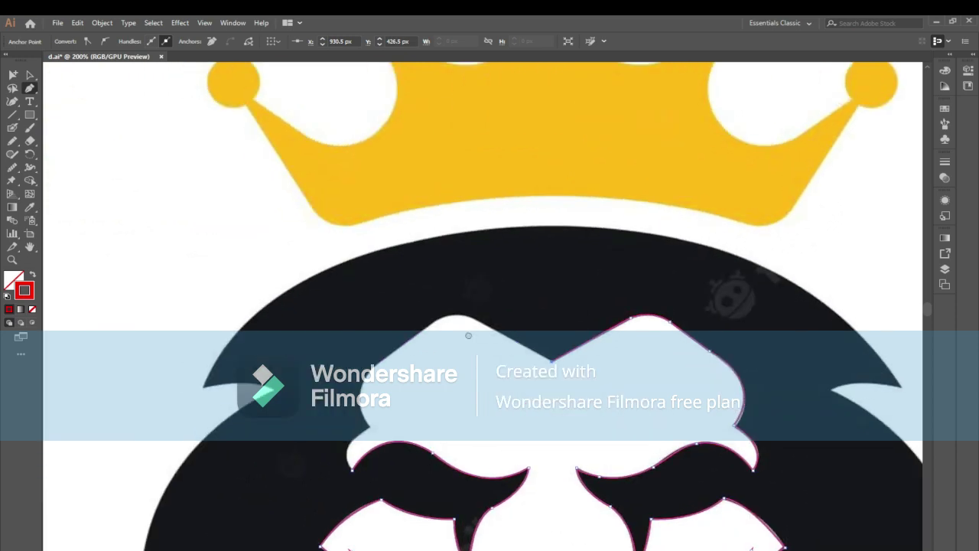
{"action": "scroll", "coordinate": [459, 337], "scroll_direction": "left", "scroll_amount": 5}
{"action": "left_click", "coordinate": [477, 322]}
{"action": "left_click_drag", "start_coordinate": [431, 324], "coordinate": [410, 344]}
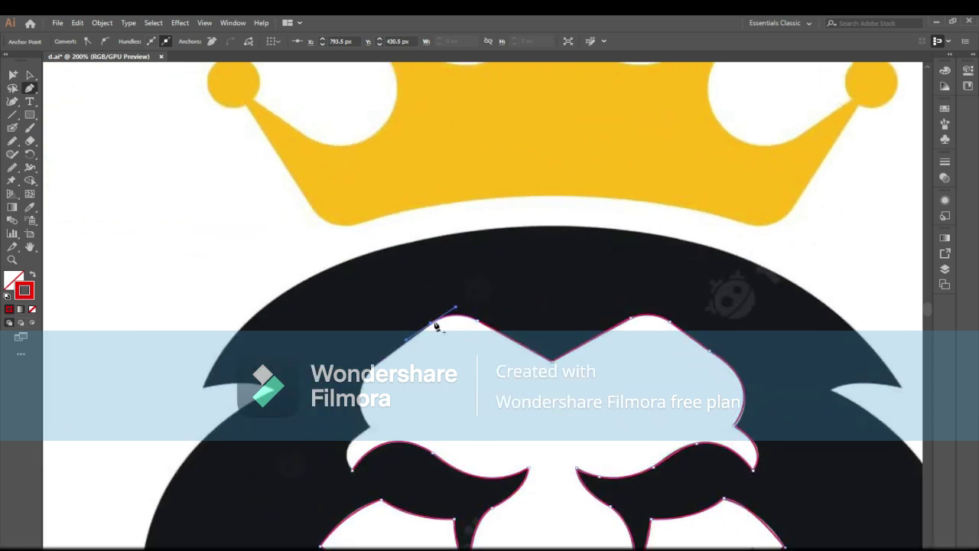
{"action": "scroll", "coordinate": [435, 323], "scroll_direction": "down", "scroll_amount": 3}
{"action": "mouse_move", "coordinate": [378, 282]}
{"action": "left_mouse_down"}
{"action": "mouse_move", "coordinate": [371, 349]}
{"action": "mouse_move", "coordinate": [394, 395]}
{"action": "left_mouse_up"}
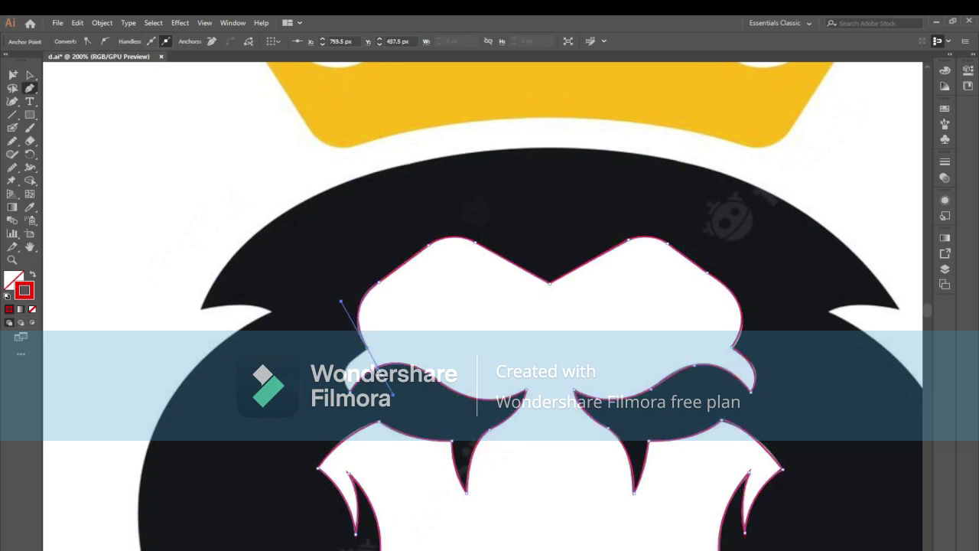
{"action": "scroll", "coordinate": [366, 357], "scroll_direction": "down", "scroll_amount": 3}
{"action": "left_click_drag", "start_coordinate": [371, 303], "coordinate": [391, 346]}
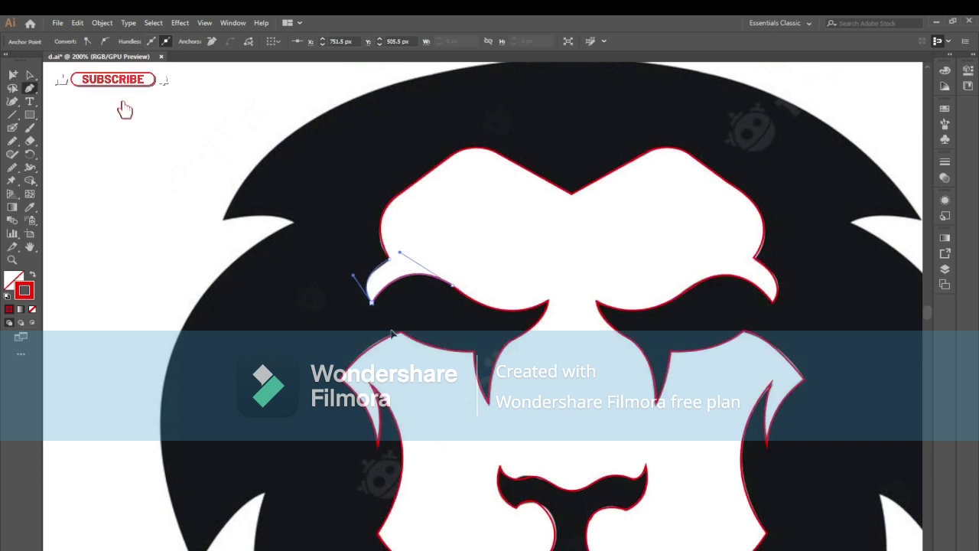
{"action": "scroll", "coordinate": [306, 284], "scroll_direction": "down", "scroll_amount": 4}
{"action": "scroll", "coordinate": [290, 269], "scroll_direction": "right", "scroll_amount": 4}
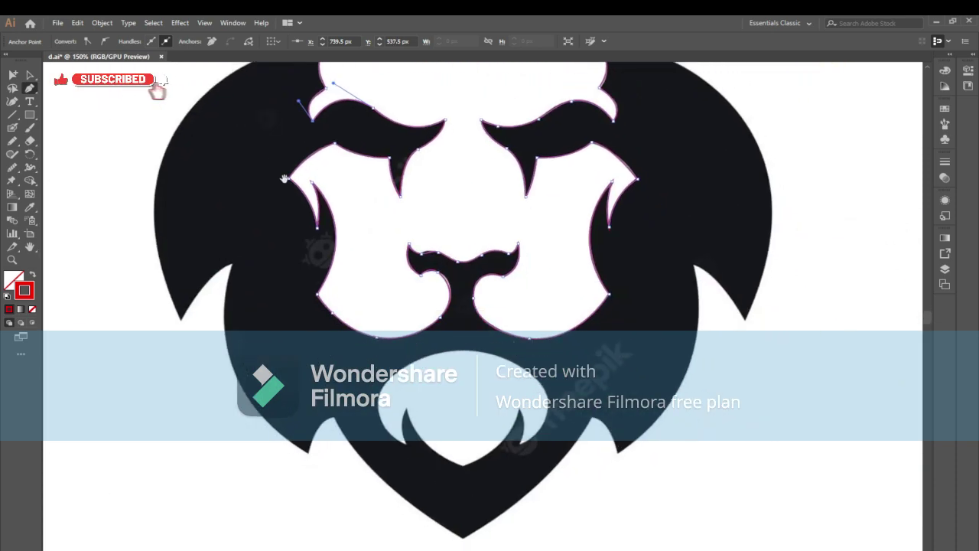
Draw a separate closed outline around the chin shape, then zoom out and deselect.
{"action": "left_click_drag", "start_coordinate": [407, 414], "coordinate": [414, 465]}
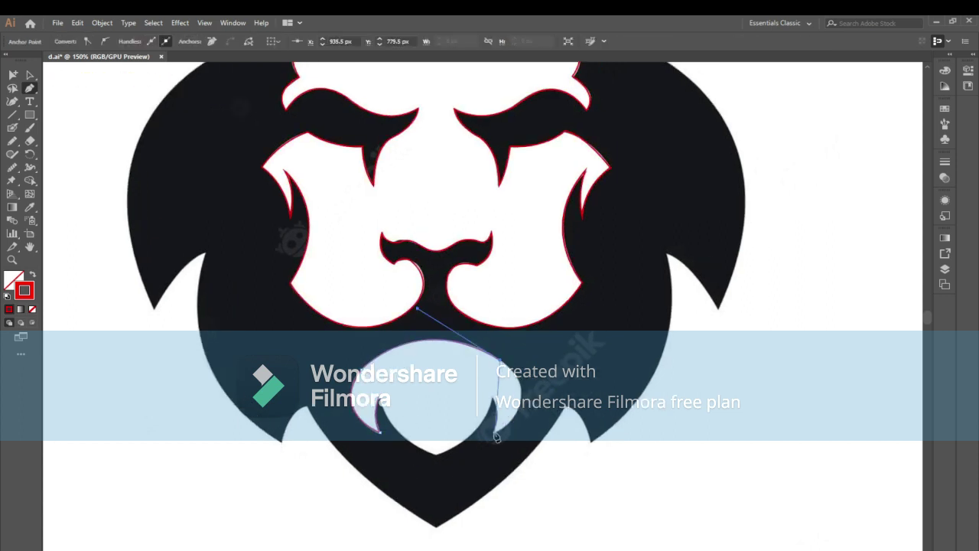
{"action": "left_click", "coordinate": [448, 441]}
{"action": "left_click", "coordinate": [497, 429]}
{"action": "left_click", "coordinate": [392, 390]}
{"action": "key", "text": "ctrl+minus"}
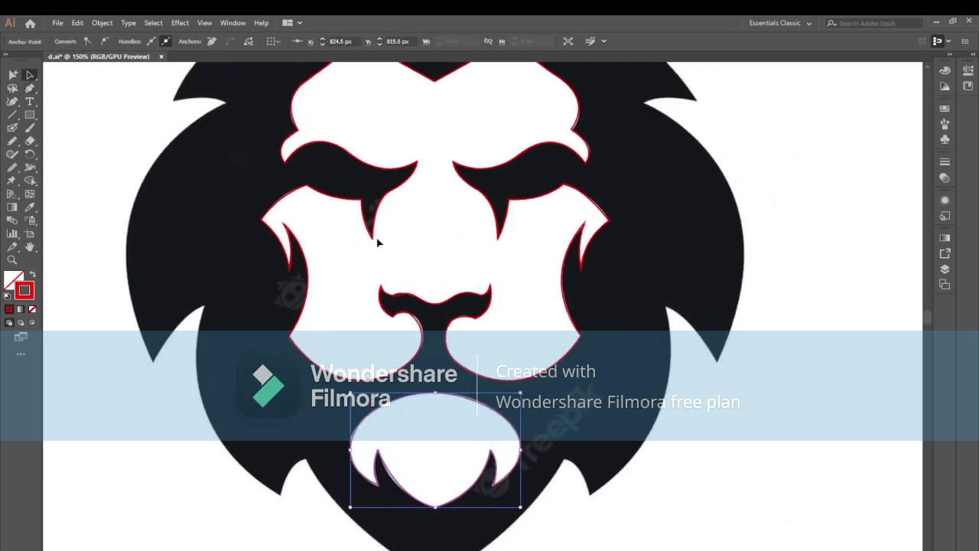
{"action": "key", "text": "ctrl+shift+a"}
{"action": "left_click_drag", "start_coordinate": [398, 247], "coordinate": [371, 299]}
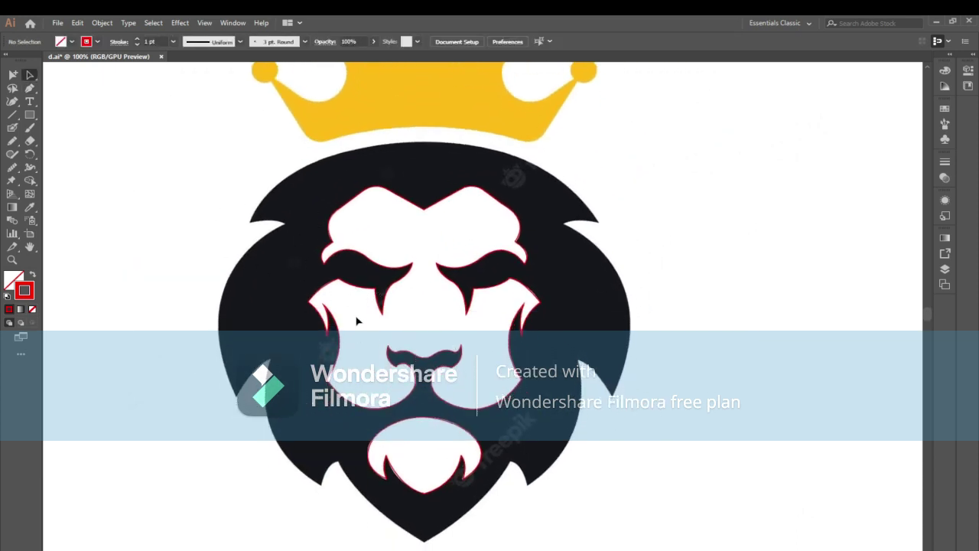
Select the traced face and chin outlines and swap fill and stroke so they fill red.
{"action": "key", "text": "ctrl+minus"}
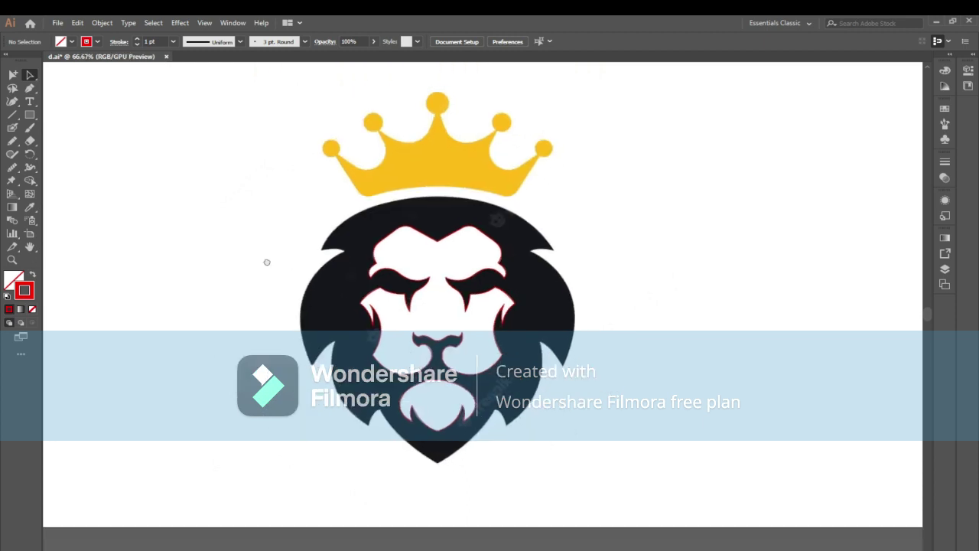
{"action": "left_click_drag", "start_coordinate": [289, 221], "coordinate": [540, 462]}
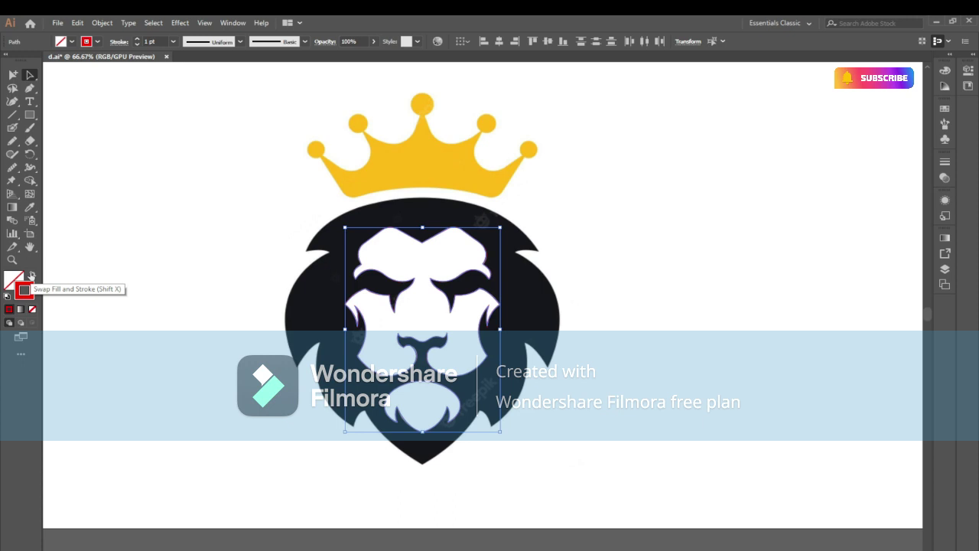
{"action": "left_click", "coordinate": [31, 275]}
{"action": "left_click", "coordinate": [233, 303]}
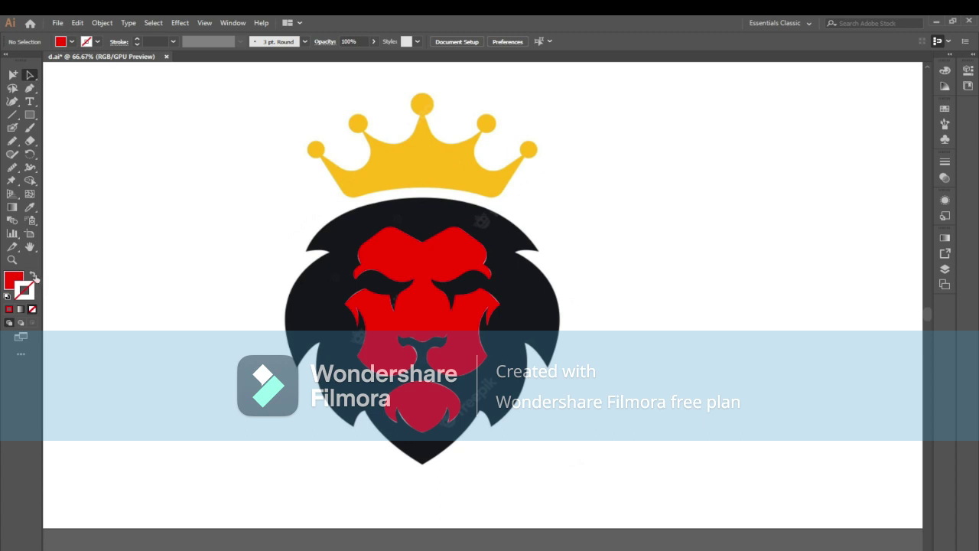
Set the stroke for new paths to bright green 00F77B.
{"action": "left_click", "coordinate": [33, 277]}
{"action": "left_click", "coordinate": [25, 289]}
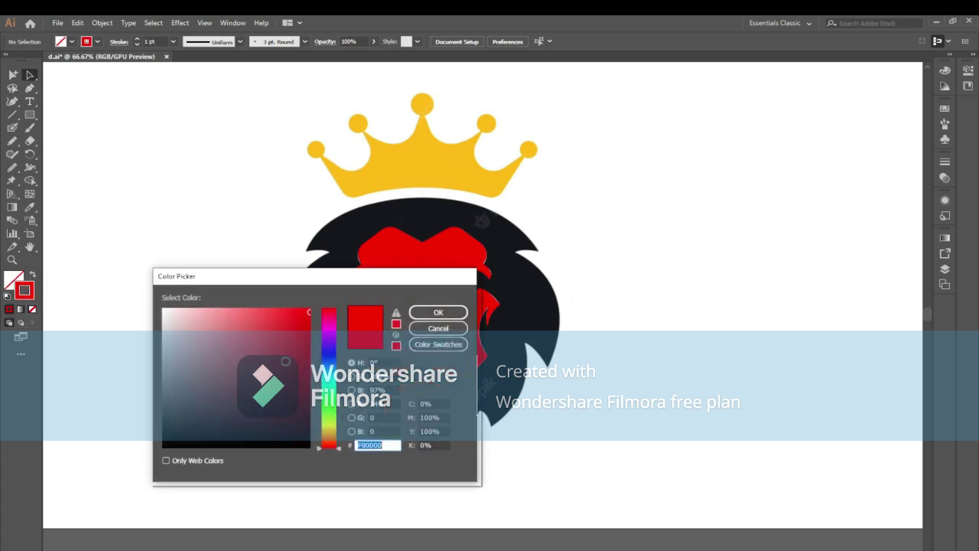
{"action": "left_click_drag", "start_coordinate": [328, 360], "coordinate": [328, 400]}
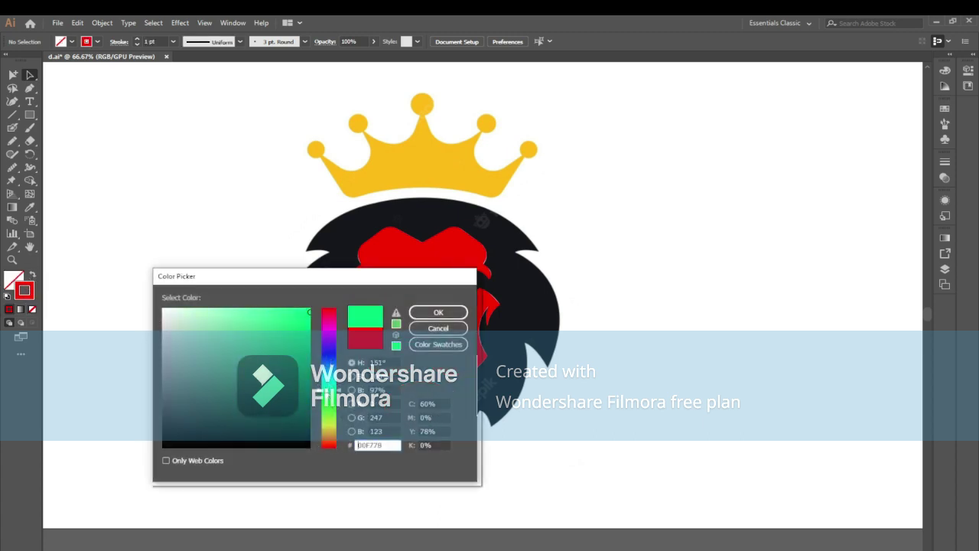
{"action": "left_click", "coordinate": [438, 313]}
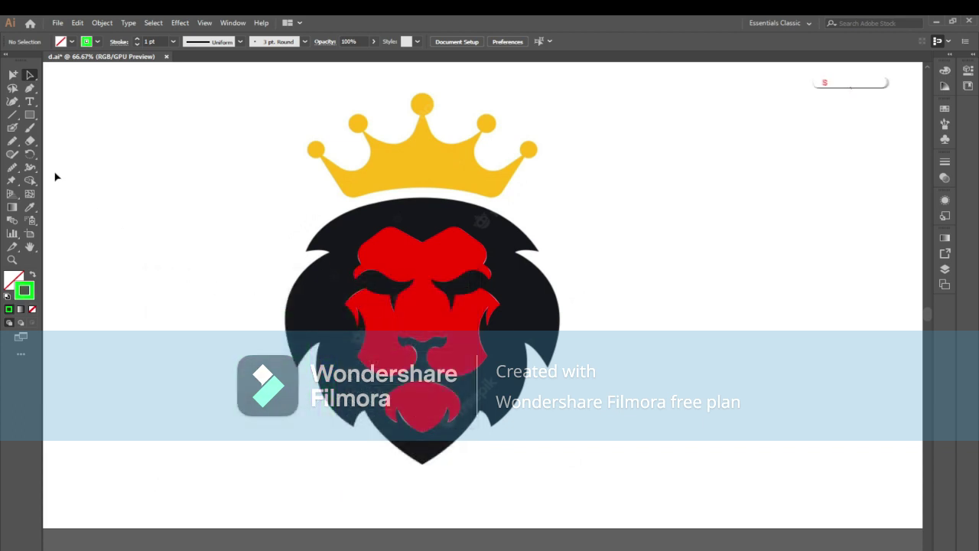
{"action": "key", "text": "p"}
{"action": "key", "text": "ctrl+plus"}
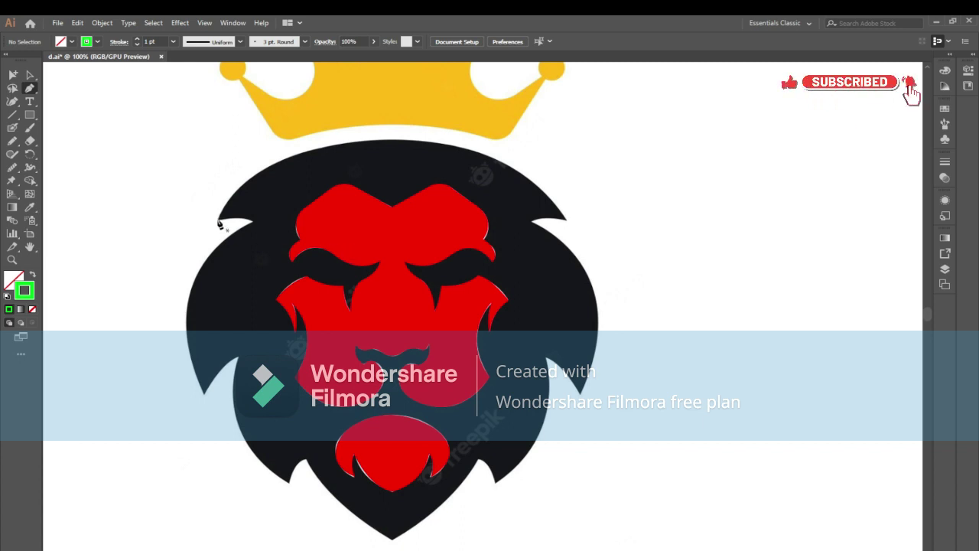
Trace the mane from the left ear tip over the head top to the right ear.
{"action": "left_click", "coordinate": [219, 222]}
{"action": "scroll", "coordinate": [293, 191], "scroll_direction": "up", "scroll_amount": 2}
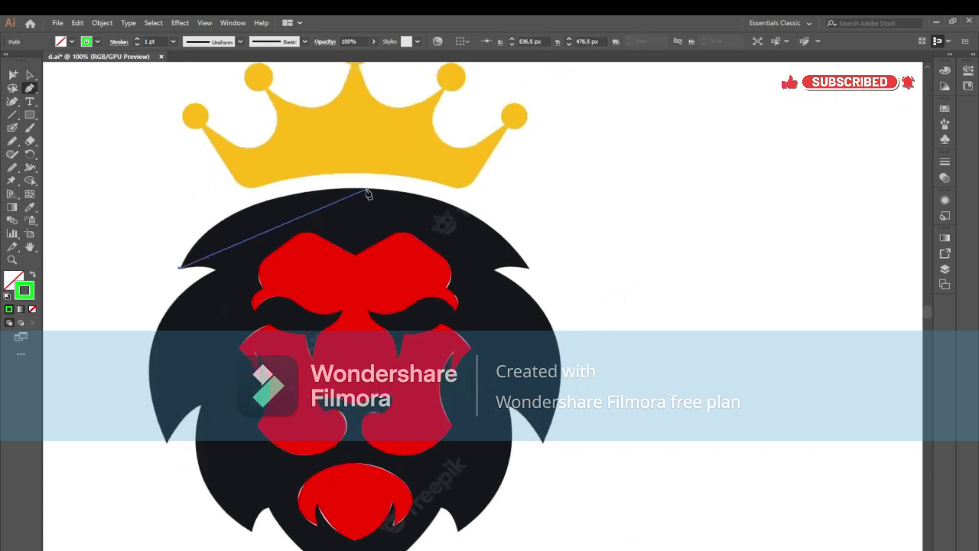
{"action": "mouse_move", "coordinate": [368, 190]}
{"action": "left_mouse_down"}
{"action": "mouse_move", "coordinate": [532, 196]}
{"action": "mouse_move", "coordinate": [534, 278]}
{"action": "left_mouse_up"}
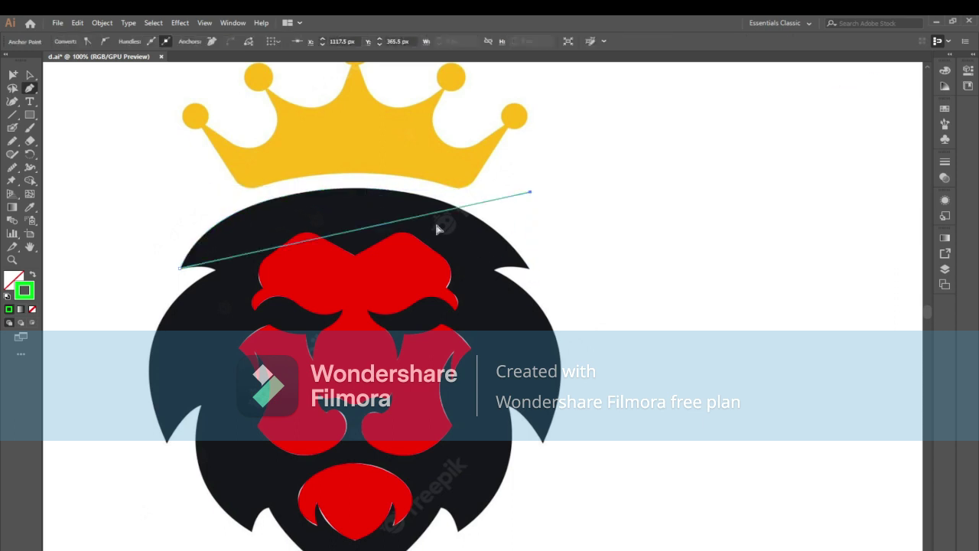
{"action": "left_click", "coordinate": [367, 191]}
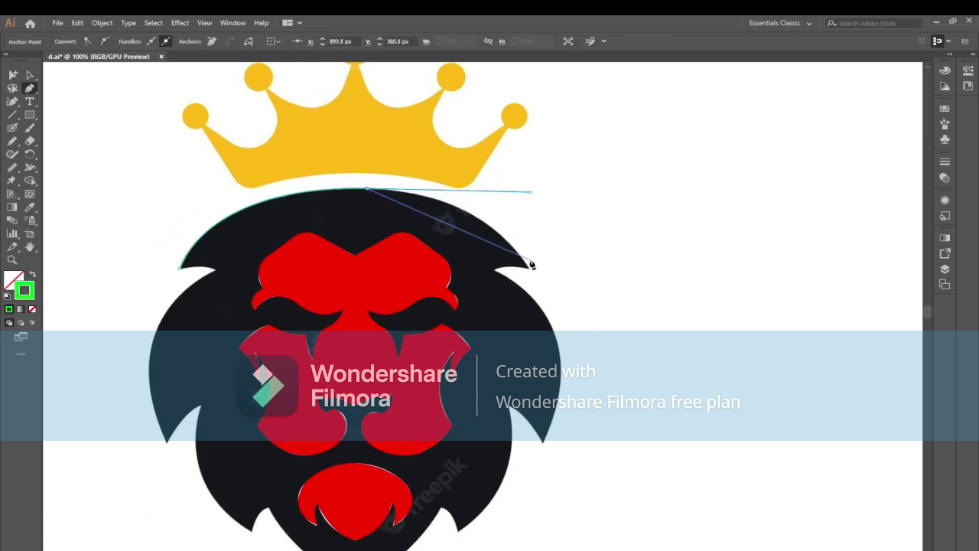
{"action": "key", "text": "ctrl"}
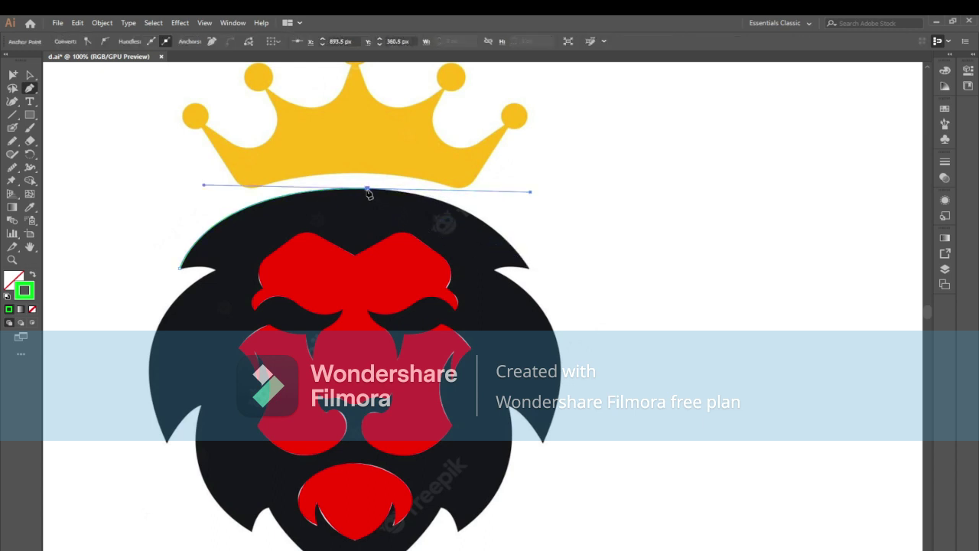
{"action": "left_click_drag", "start_coordinate": [528, 268], "coordinate": [583, 354]}
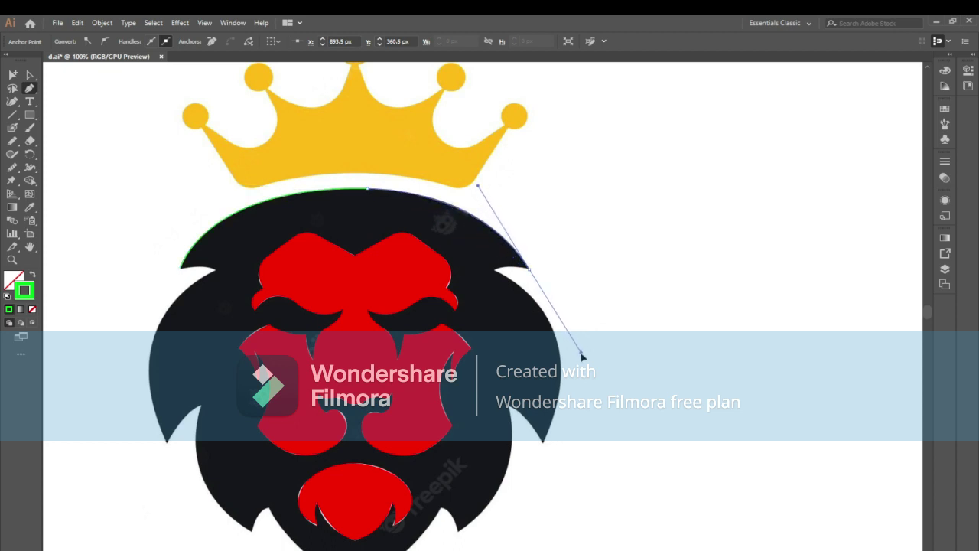
{"action": "left_click", "coordinate": [13, 167]}
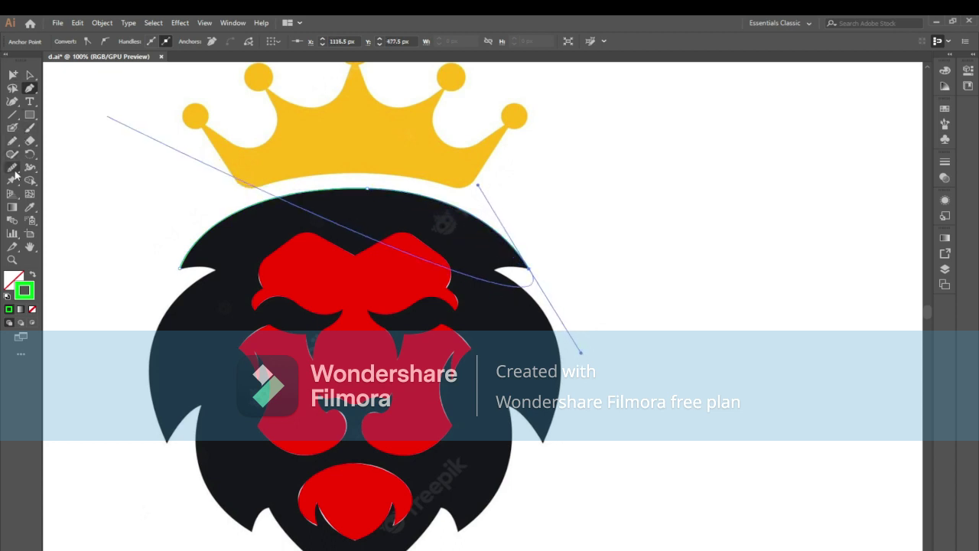
{"action": "left_click", "coordinate": [366, 189]}
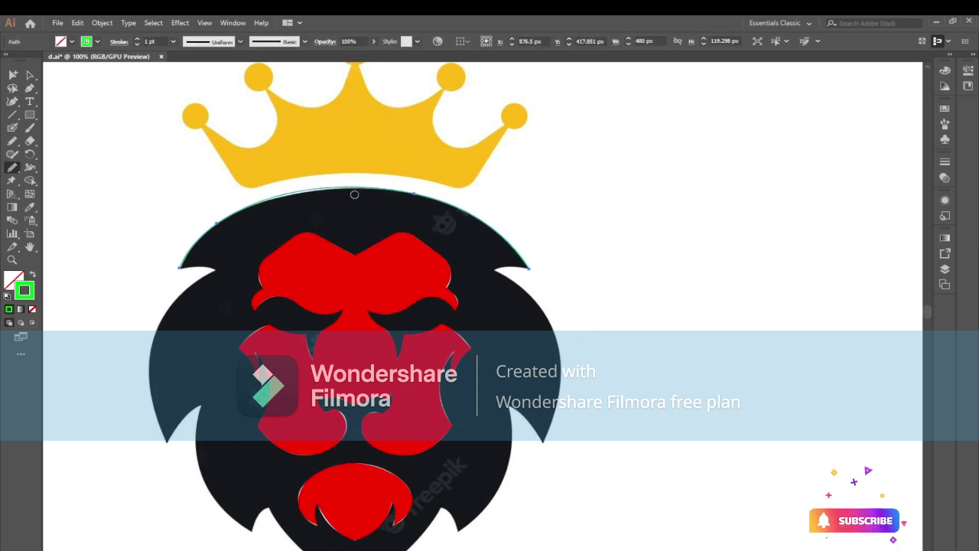
{"action": "key", "text": "p"}
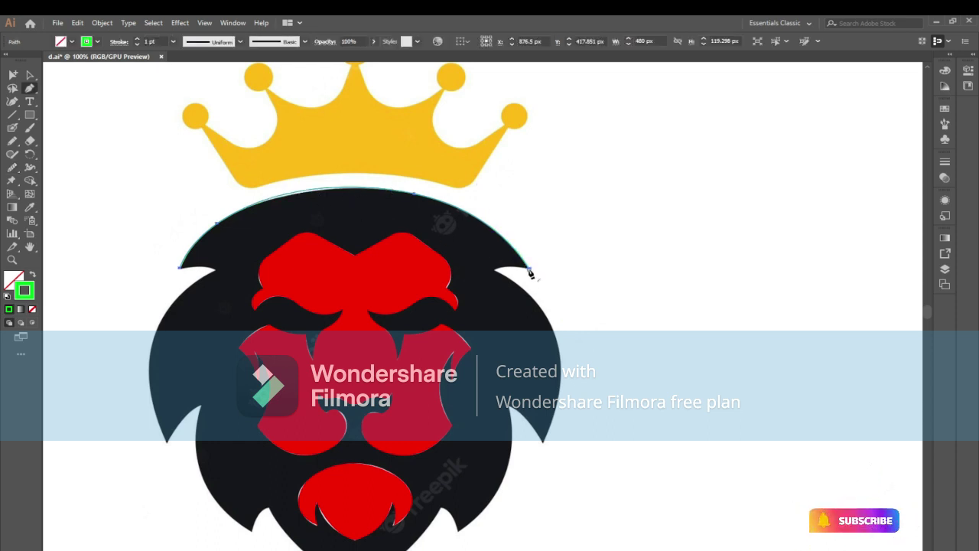
{"action": "left_click", "coordinate": [529, 270]}
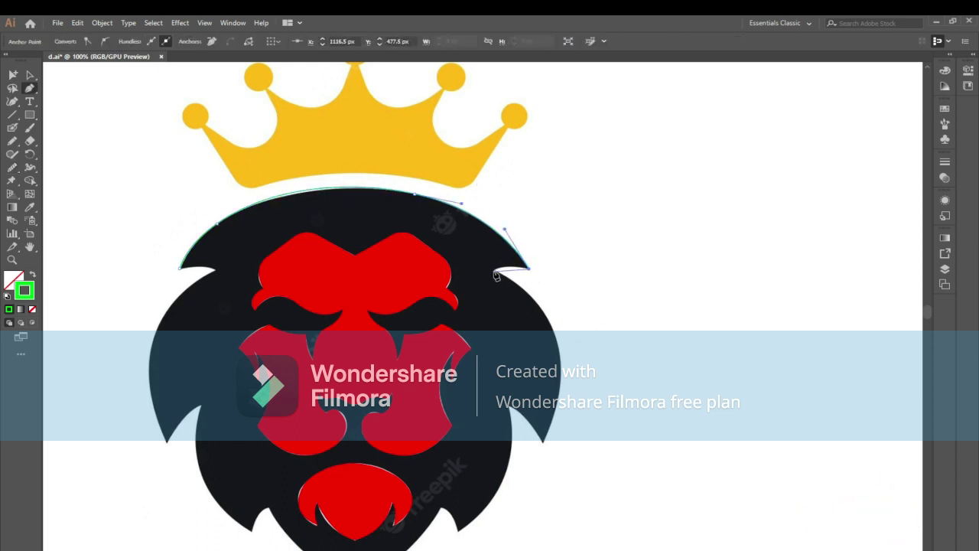
{"action": "left_click", "coordinate": [494, 270]}
{"action": "left_click_drag", "start_coordinate": [481, 283], "coordinate": [484, 285]}
Continue the green outline down the right mane to the chin and close it at the left ear.
{"action": "scroll", "coordinate": [494, 322], "scroll_direction": "down", "scroll_amount": 3}
{"action": "scroll", "coordinate": [493, 323], "scroll_direction": "right", "scroll_amount": 1}
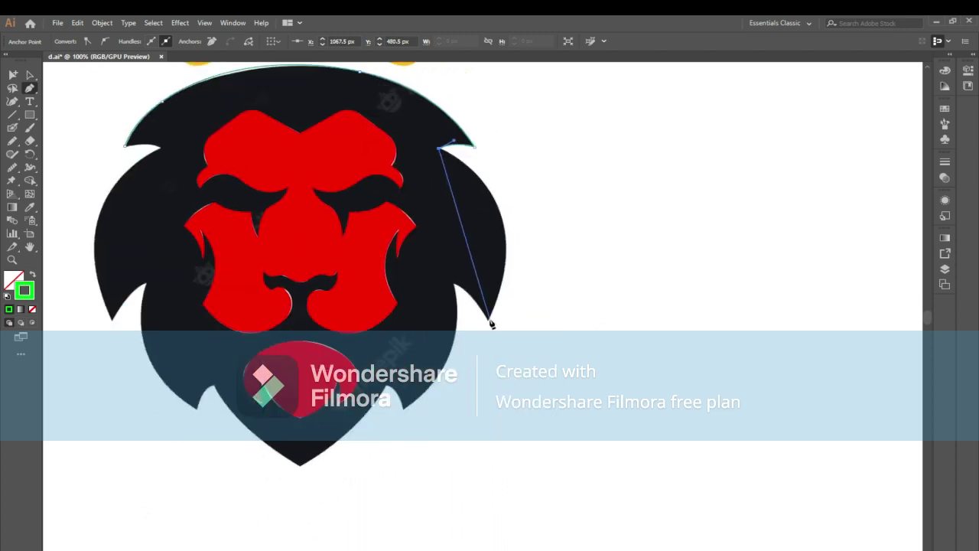
{"action": "left_click_drag", "start_coordinate": [490, 321], "coordinate": [424, 448]}
{"action": "left_click", "coordinate": [488, 319]}
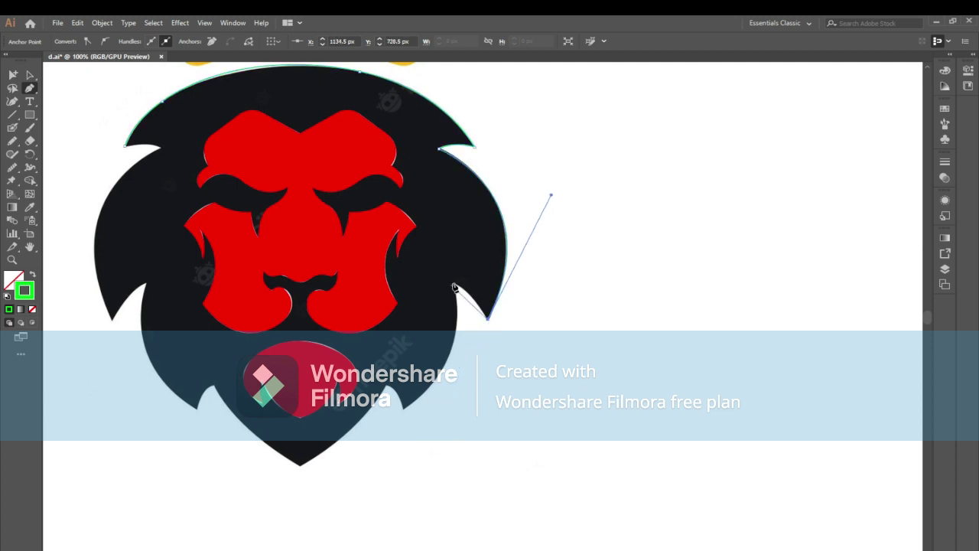
{"action": "mouse_move", "coordinate": [455, 288]}
{"action": "left_mouse_down"}
{"action": "mouse_move", "coordinate": [426, 279]}
{"action": "mouse_move", "coordinate": [456, 265]}
{"action": "left_mouse_up"}
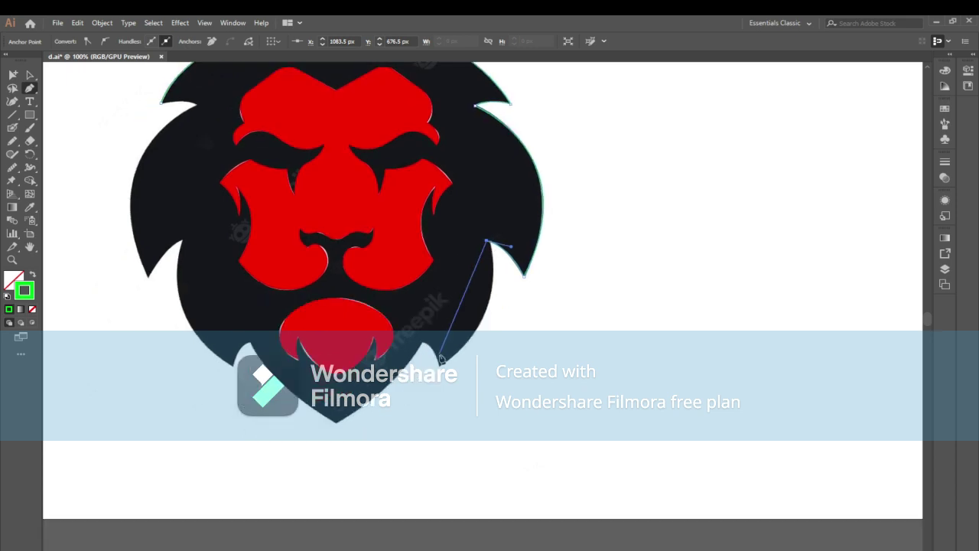
{"action": "left_click_drag", "start_coordinate": [438, 368], "coordinate": [358, 413]}
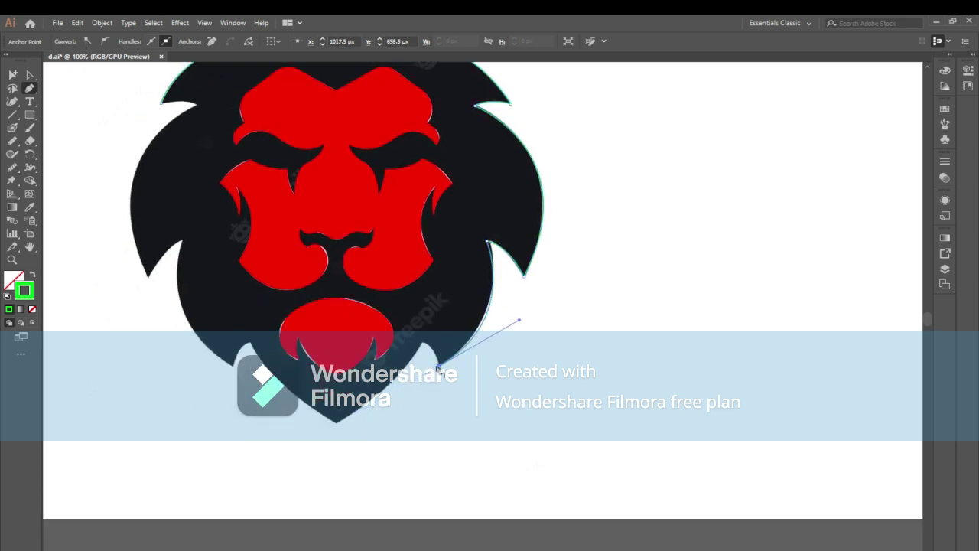
{"action": "mouse_move", "coordinate": [421, 346]}
{"action": "left_mouse_down"}
{"action": "mouse_move", "coordinate": [410, 342]}
{"action": "mouse_move", "coordinate": [476, 314]}
{"action": "left_mouse_up"}
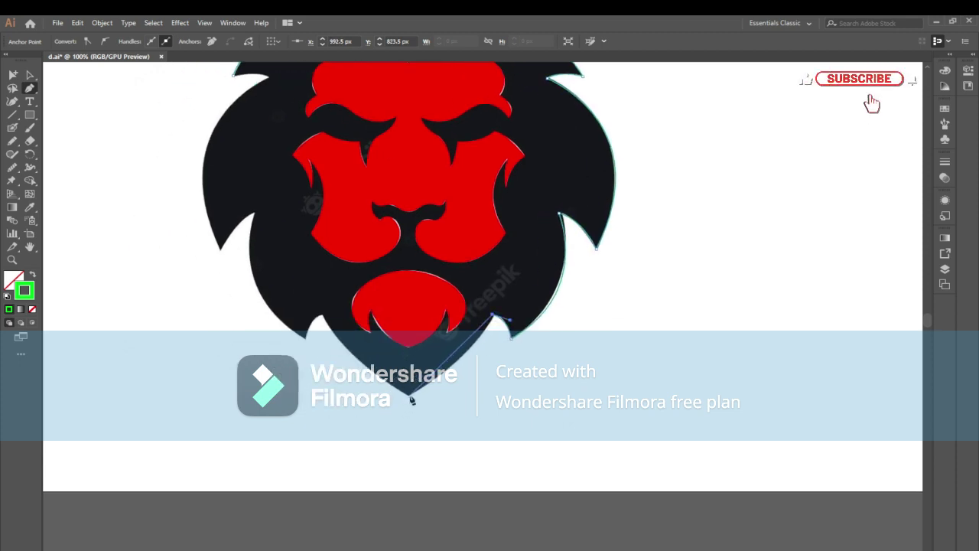
{"action": "left_click_drag", "start_coordinate": [412, 400], "coordinate": [352, 424]}
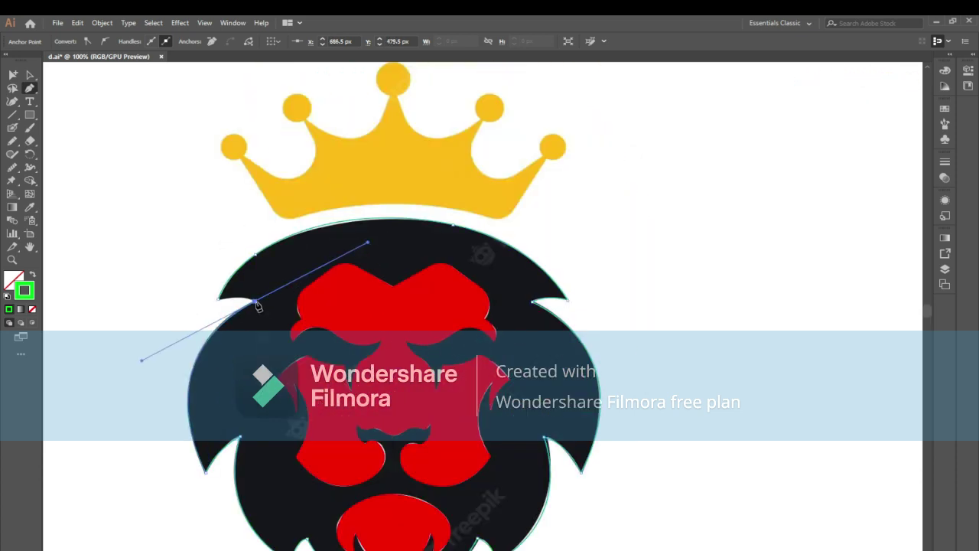
{"action": "left_click", "coordinate": [257, 303]}
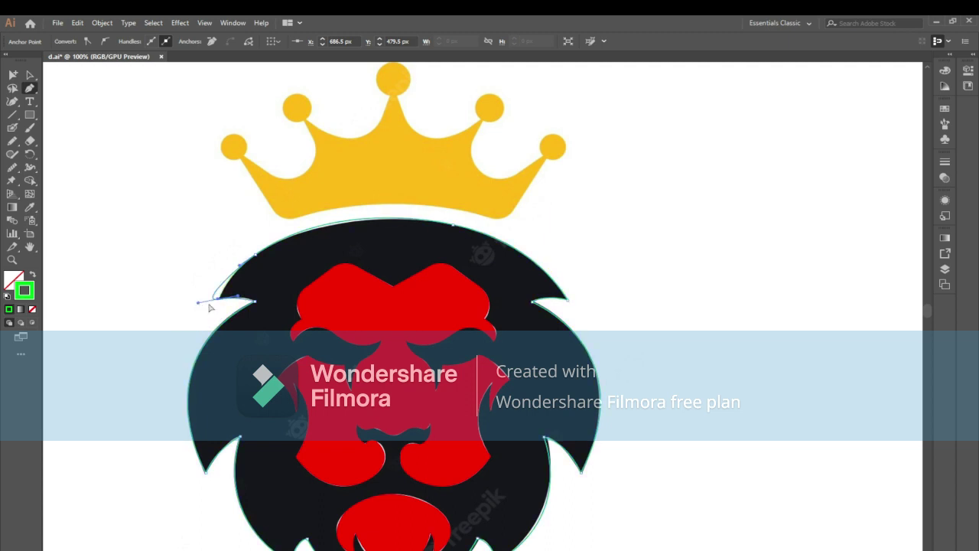
{"action": "left_click", "coordinate": [218, 302]}
{"action": "scroll", "coordinate": [212, 286], "scroll_direction": "down", "scroll_amount": 2}
{"action": "key", "text": "ctrl+minus"}
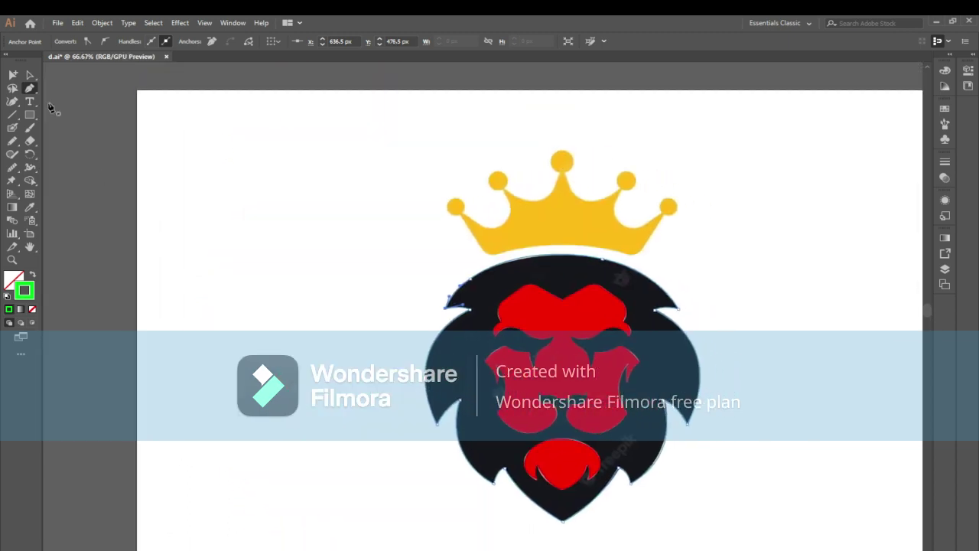
Select the mane outline, swap it to a solid green fill, and open the Layers panel.
{"action": "left_click", "coordinate": [29, 75]}
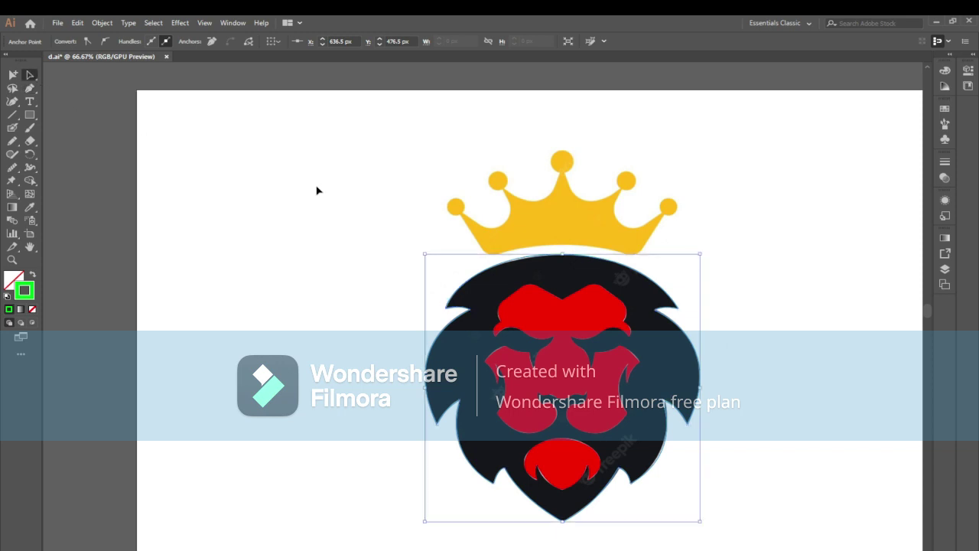
{"action": "left_click", "coordinate": [32, 276]}
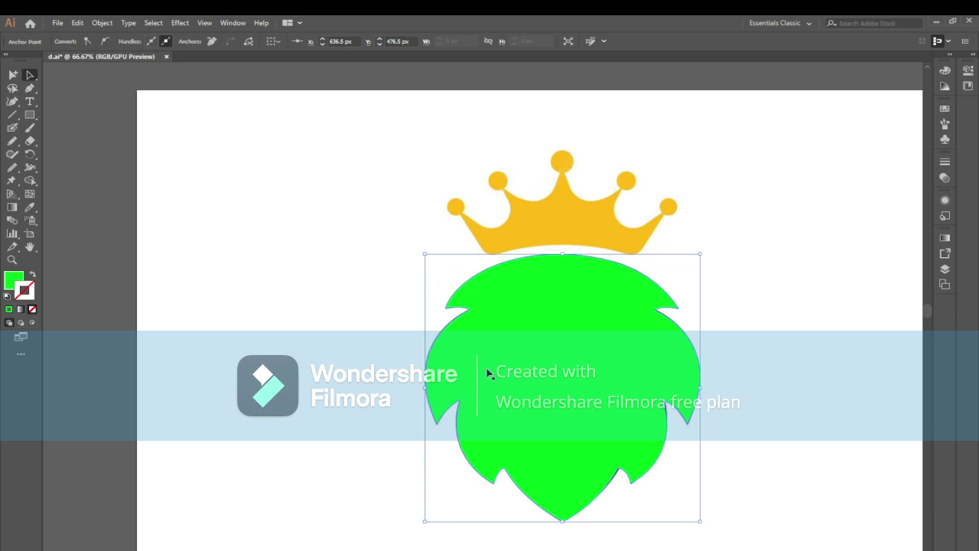
{"action": "scroll", "coordinate": [440, 332], "scroll_direction": "right", "scroll_amount": 2}
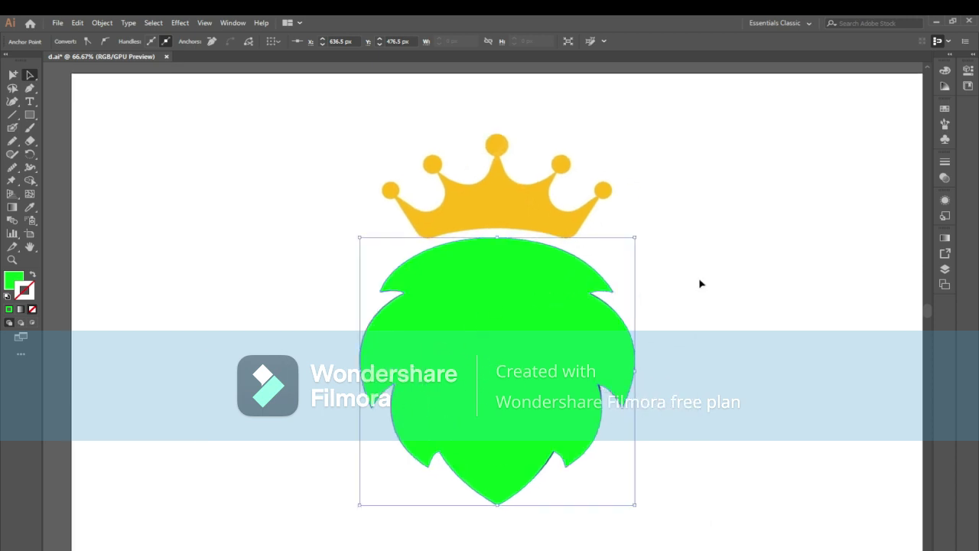
{"action": "left_click", "coordinate": [945, 270]}
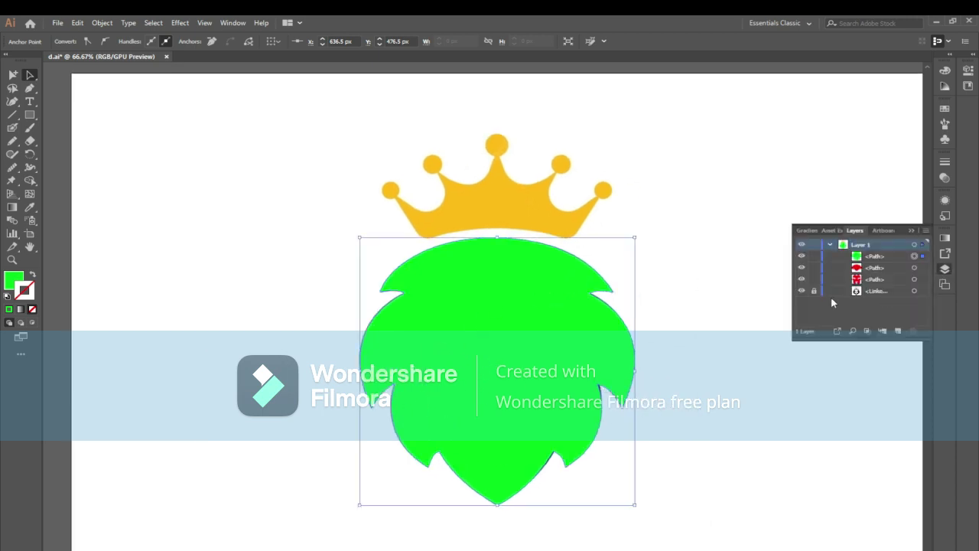
Hide the green head and bring the red face and chin shapes to the front.
{"action": "left_click", "coordinate": [802, 256]}
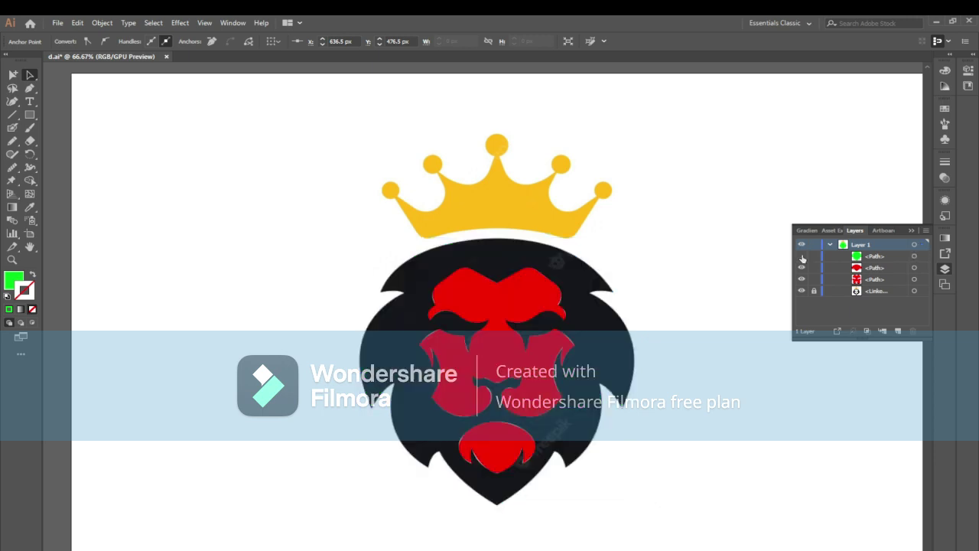
{"action": "left_click", "coordinate": [539, 333]}
{"action": "left_click", "coordinate": [490, 440], "text": "shift"}
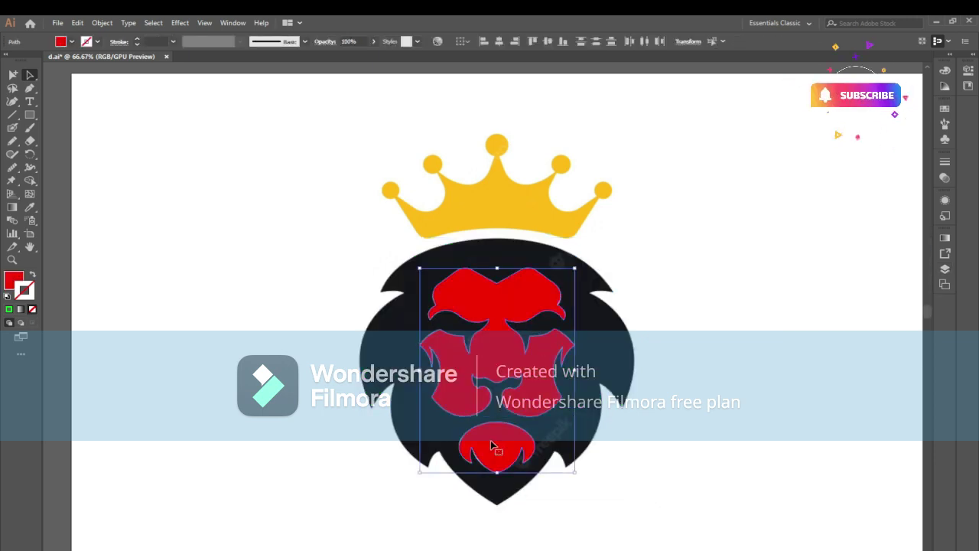
{"action": "right_click", "coordinate": [490, 440]}
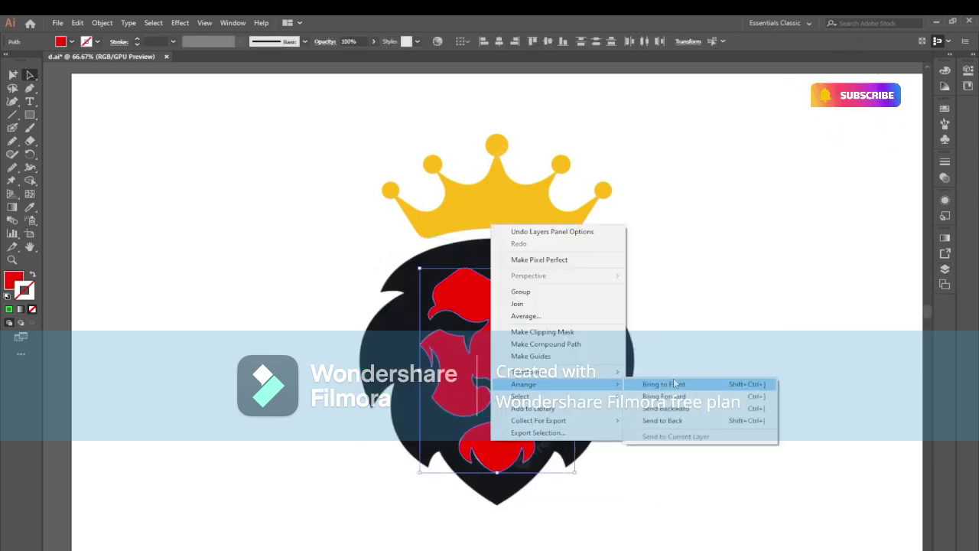
{"action": "left_click", "coordinate": [664, 384]}
Make the green lion-head shape visible again in Layers and deselect everything.
{"action": "left_click", "coordinate": [947, 270]}
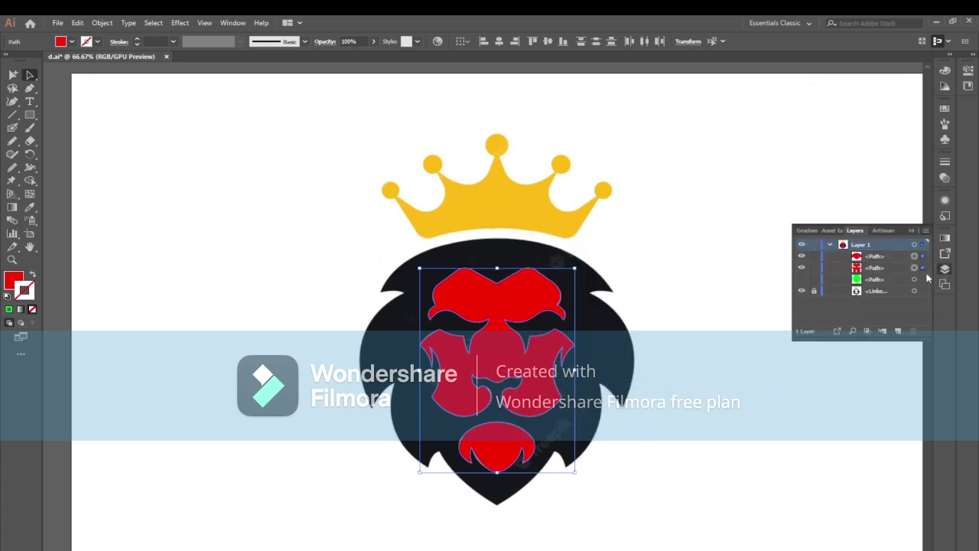
{"action": "left_click", "coordinate": [802, 279]}
{"action": "left_click", "coordinate": [910, 233]}
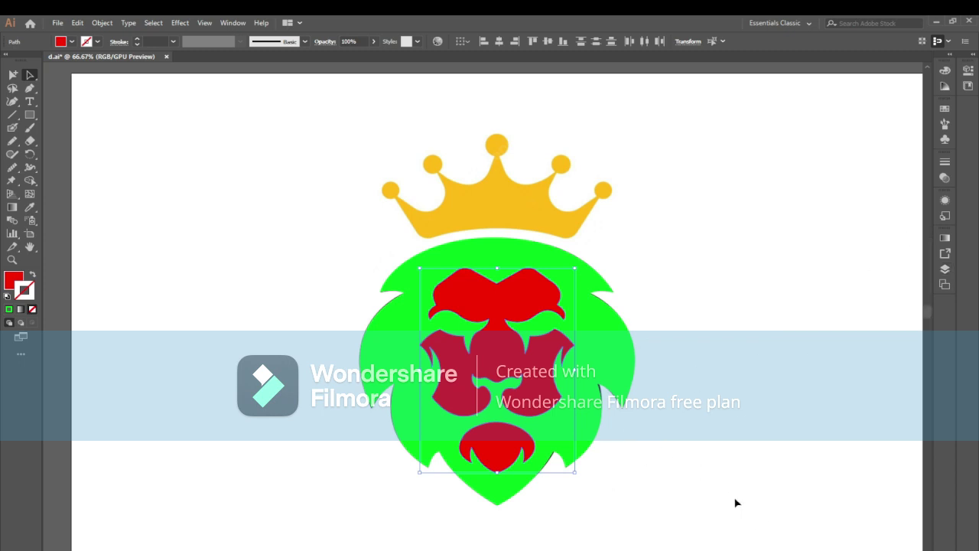
{"action": "mouse_move", "coordinate": [715, 481]}
{"action": "left_mouse_down"}
{"action": "mouse_move", "coordinate": [321, 255]}
{"action": "mouse_move", "coordinate": [299, 232]}
{"action": "left_mouse_up"}
{"action": "left_click", "coordinate": [303, 214]}
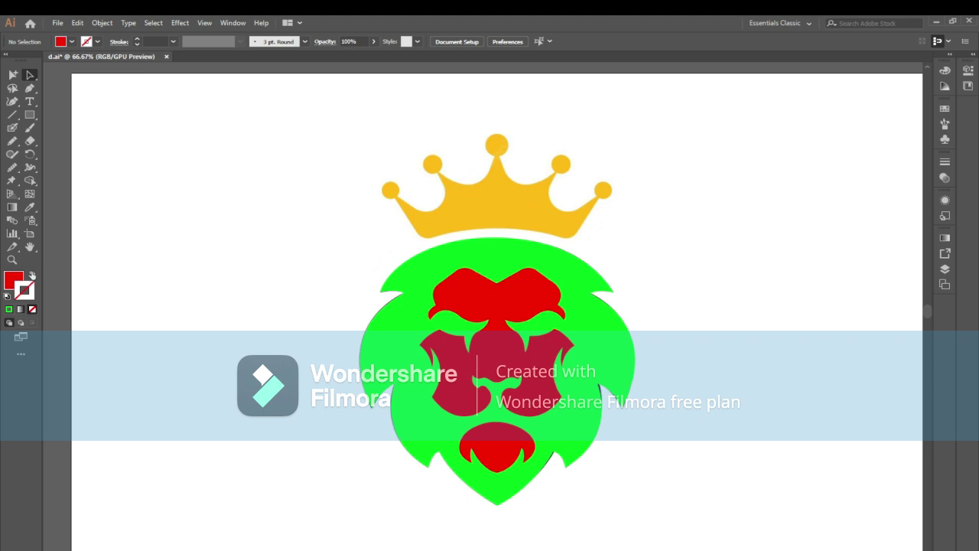
Swap fill and stroke, then set the stroke colour to blue in the Color Picker.
{"action": "left_click", "coordinate": [32, 274]}
{"action": "double_click", "coordinate": [31, 300]}
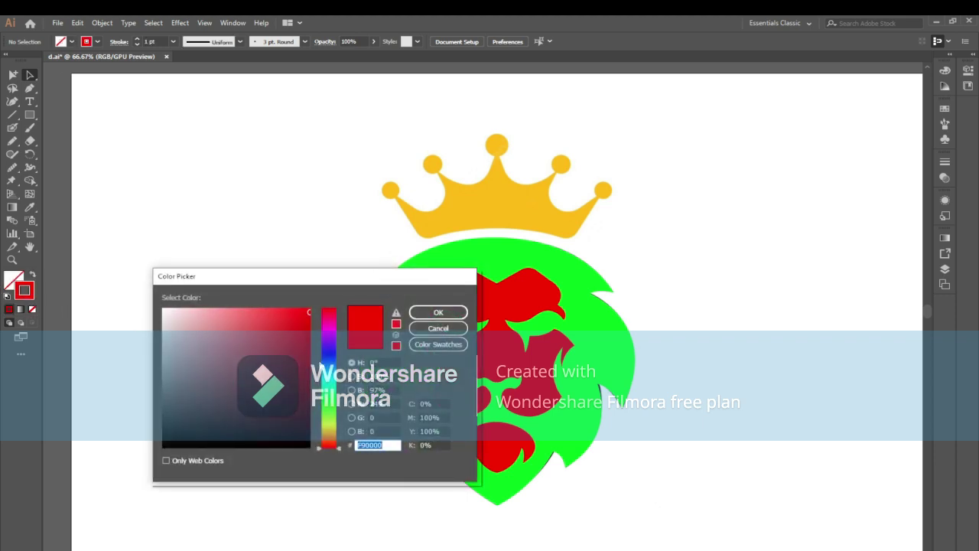
{"action": "left_click_drag", "start_coordinate": [322, 366], "coordinate": [331, 354]}
{"action": "left_click", "coordinate": [438, 313]}
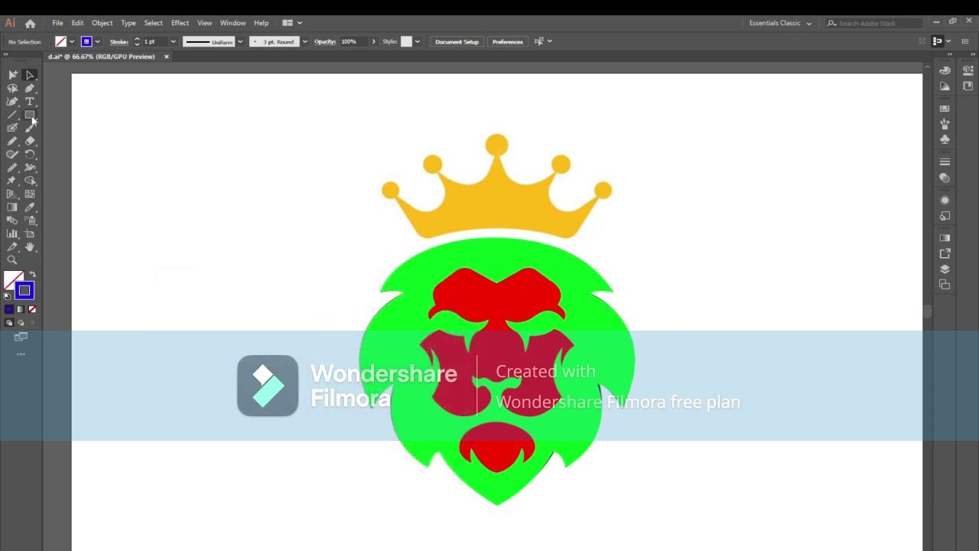
Draw a circle on the crown's left ball and fill it solid blue with no outline.
{"action": "left_click_drag", "start_coordinate": [32, 120], "coordinate": [66, 140]}
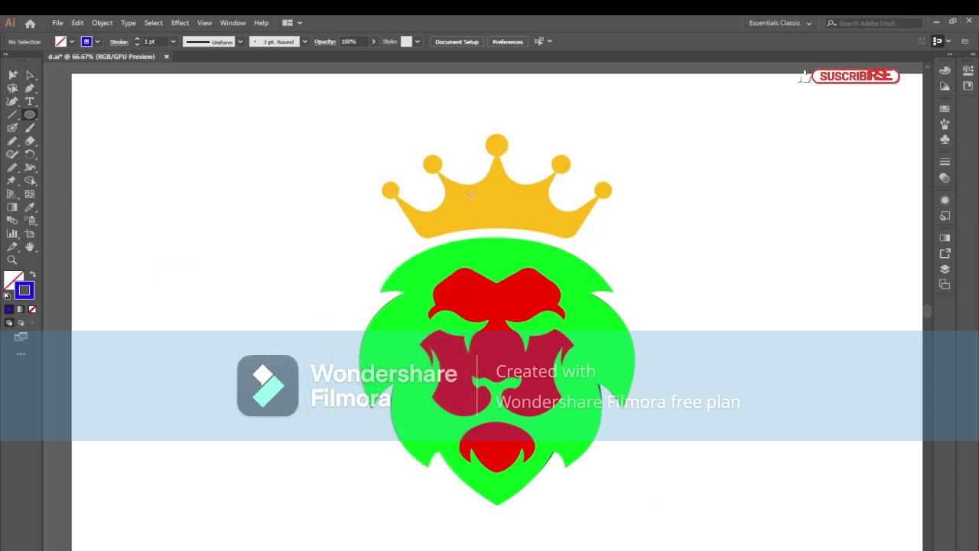
{"action": "key", "text": "ctrl+plus"}
{"action": "scroll", "coordinate": [454, 229], "scroll_direction": "up", "scroll_amount": 2}
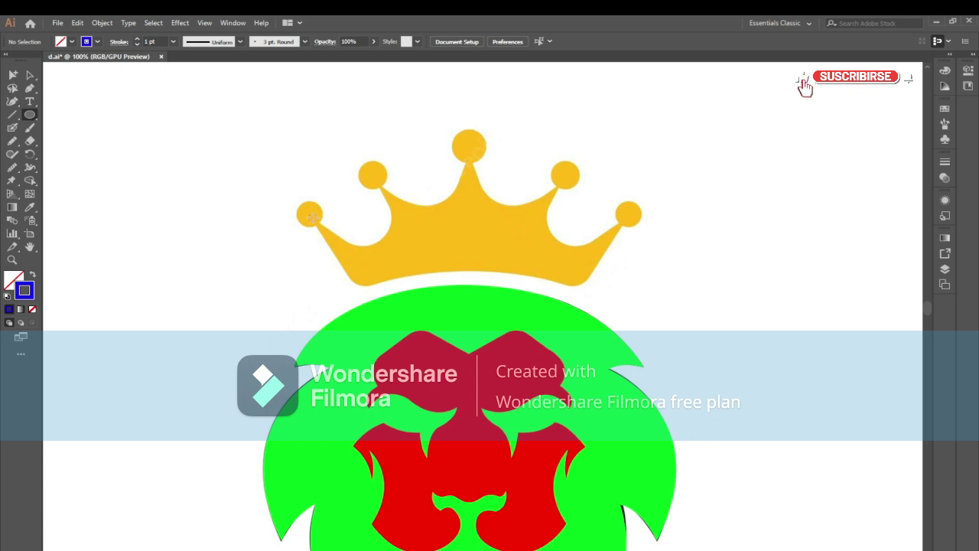
{"action": "left_click", "coordinate": [309, 215]}
{"action": "key", "text": "a"}
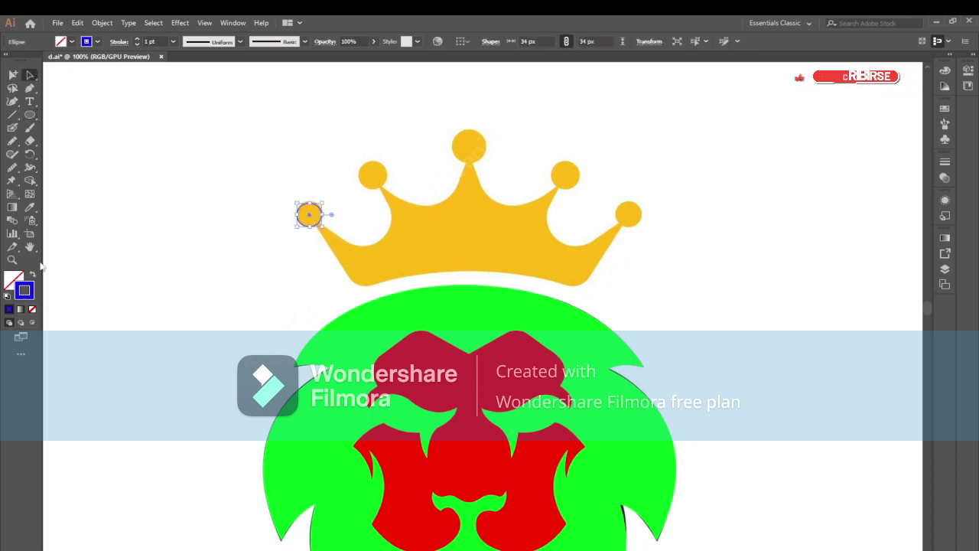
{"action": "left_click", "coordinate": [32, 276]}
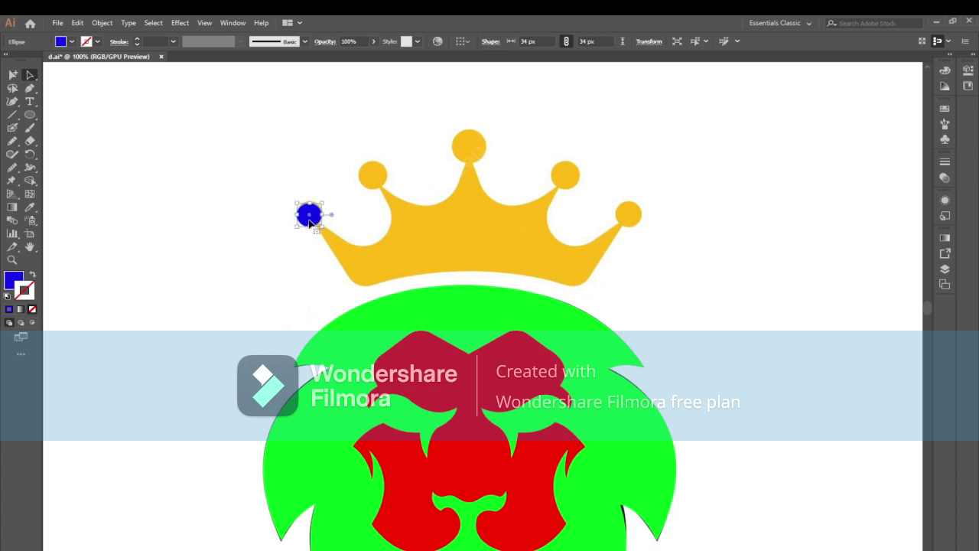
Alt-drag copies of the blue circle onto the other four crown balls, then deselect.
{"action": "left_click", "coordinate": [359, 181]}
{"action": "mouse_move", "coordinate": [373, 182]}
{"action": "left_mouse_down"}
{"action": "mouse_move", "coordinate": [389, 162]}
{"action": "mouse_move", "coordinate": [374, 160]}
{"action": "mouse_move", "coordinate": [469, 153]}
{"action": "mouse_move", "coordinate": [471, 132]}
{"action": "left_mouse_up"}
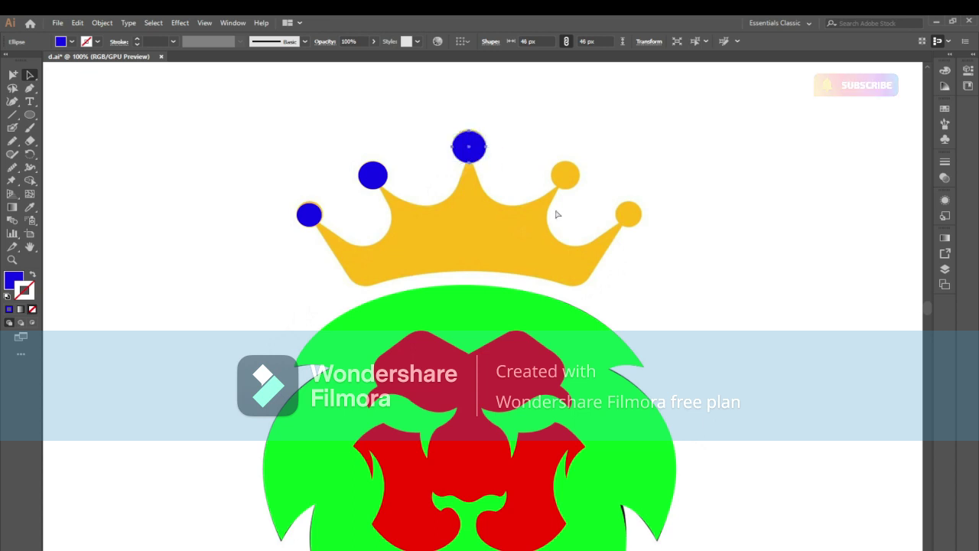
{"action": "left_click", "coordinate": [314, 218]}
{"action": "left_click_drag", "start_coordinate": [314, 218], "coordinate": [629, 218]}
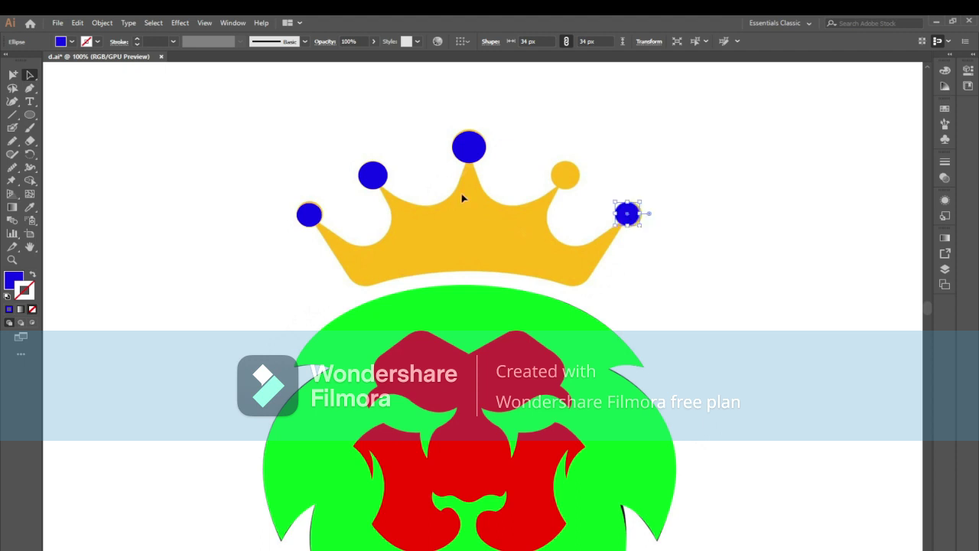
{"action": "left_click", "coordinate": [373, 181]}
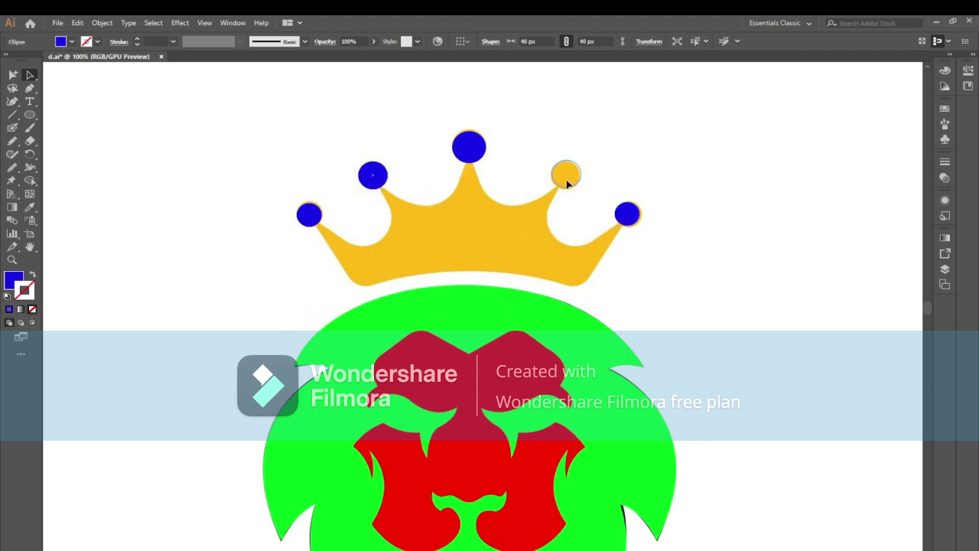
{"action": "left_click_drag", "start_coordinate": [567, 182], "coordinate": [567, 182]}
{"action": "left_click", "coordinate": [164, 264]}
Keep the blue stroke and start a Pen path at the crown's left ball, anchoring below it.
{"action": "left_click", "coordinate": [33, 275]}
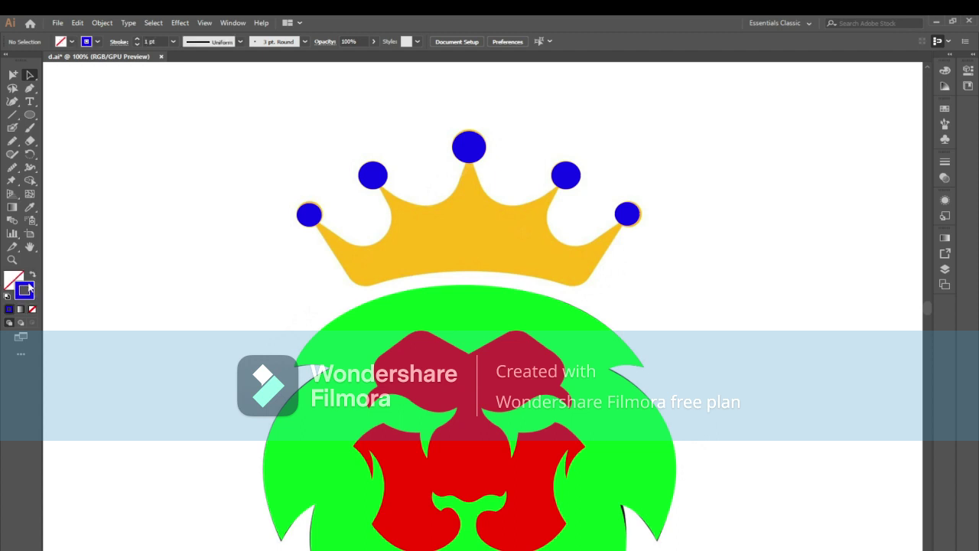
{"action": "double_click", "coordinate": [28, 291]}
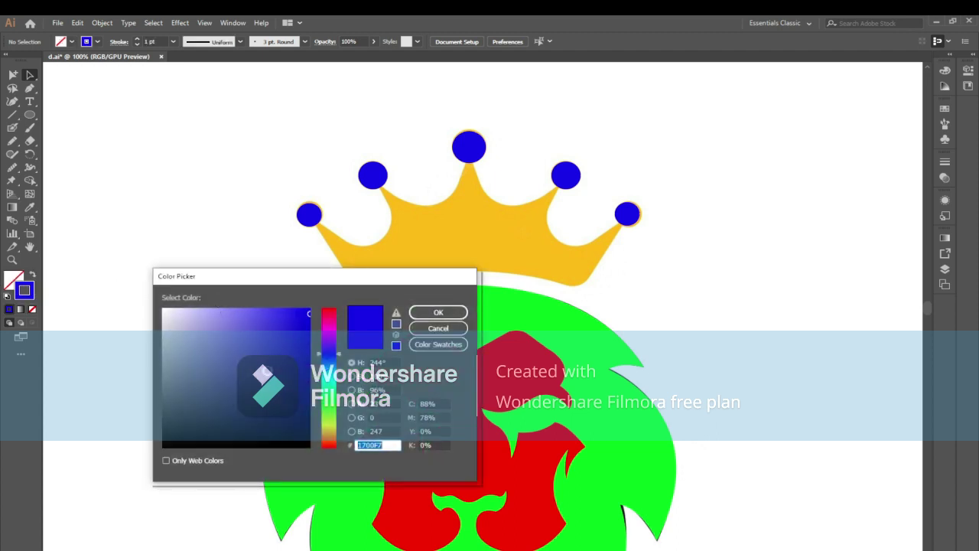
{"action": "left_click", "coordinate": [436, 329]}
{"action": "key", "text": "p"}
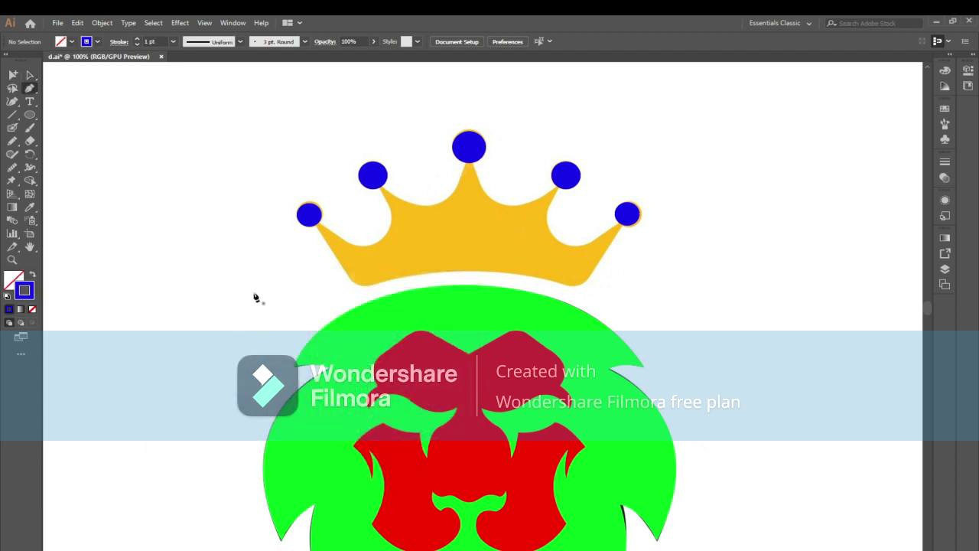
{"action": "left_click_drag", "start_coordinate": [286, 275], "coordinate": [270, 259]}
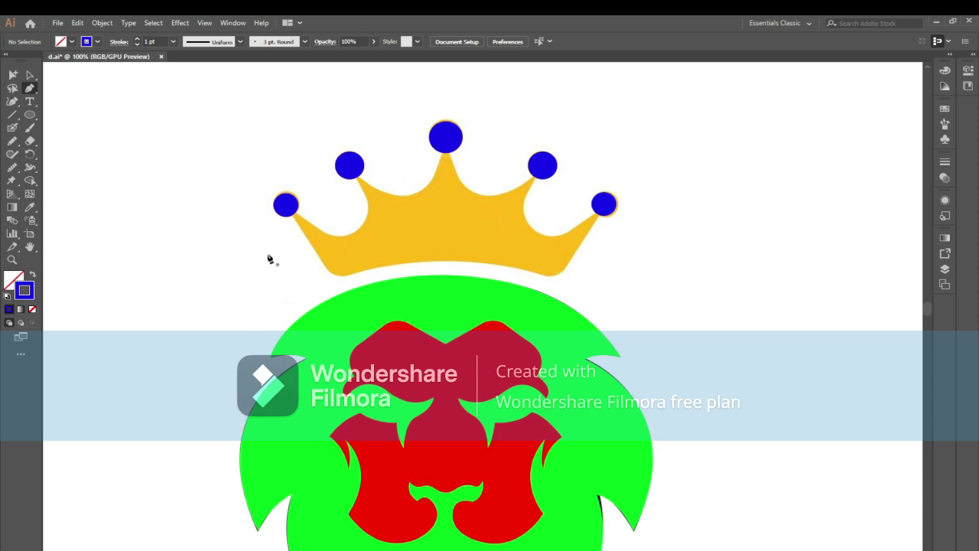
{"action": "left_click", "coordinate": [289, 215]}
{"action": "left_click", "coordinate": [324, 264]}
Curve the path round the crown's lower-left corner and along its bottom edge with a sharp turn.
{"action": "key", "text": "ctrl+plus"}
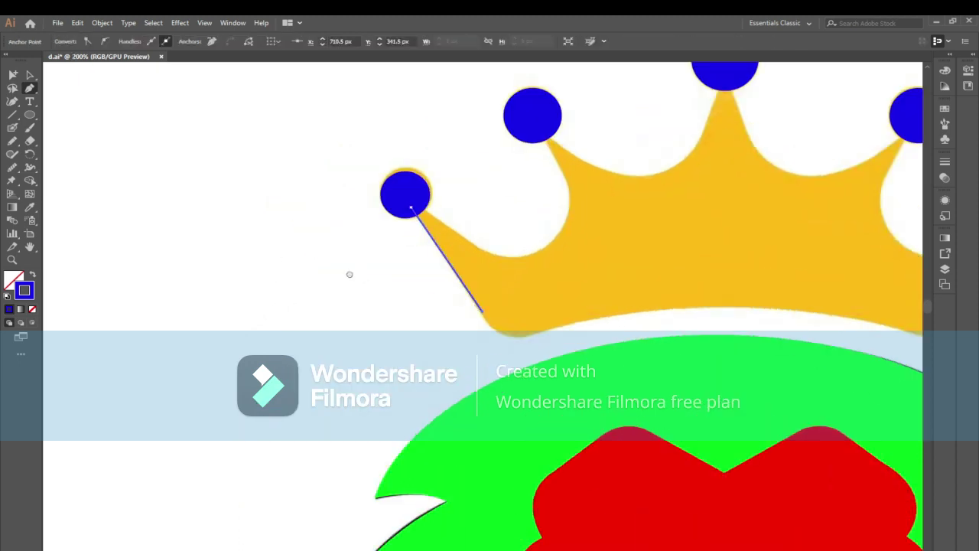
{"action": "scroll", "coordinate": [349, 274], "scroll_direction": "right", "scroll_amount": 5}
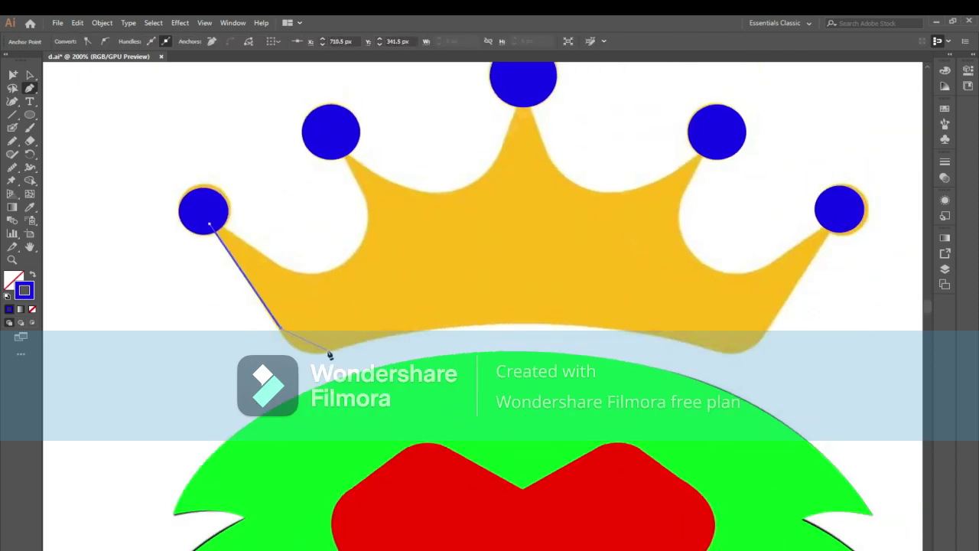
{"action": "left_click_drag", "start_coordinate": [330, 354], "coordinate": [360, 346]}
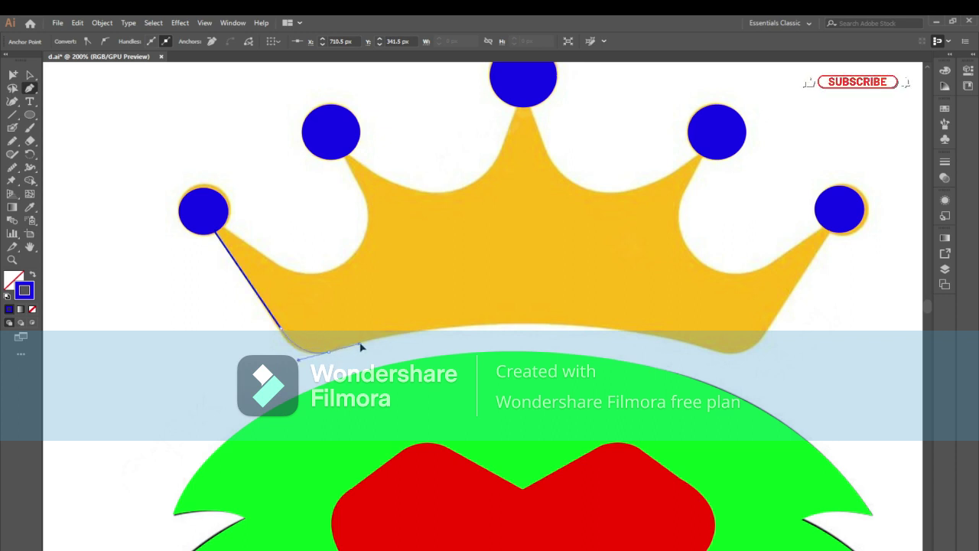
{"action": "scroll", "coordinate": [361, 347], "scroll_direction": "right", "scroll_amount": 5}
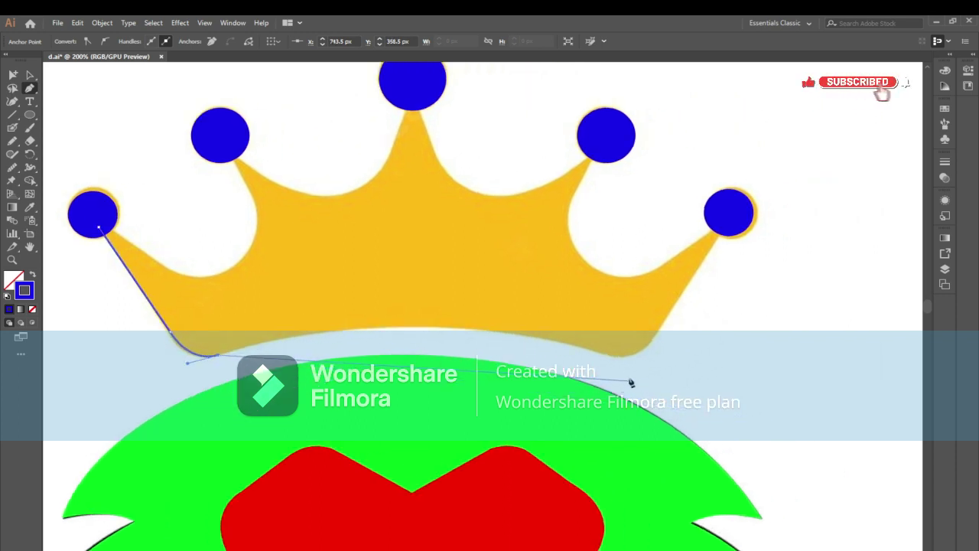
{"action": "left_click_drag", "start_coordinate": [605, 354], "coordinate": [808, 417]}
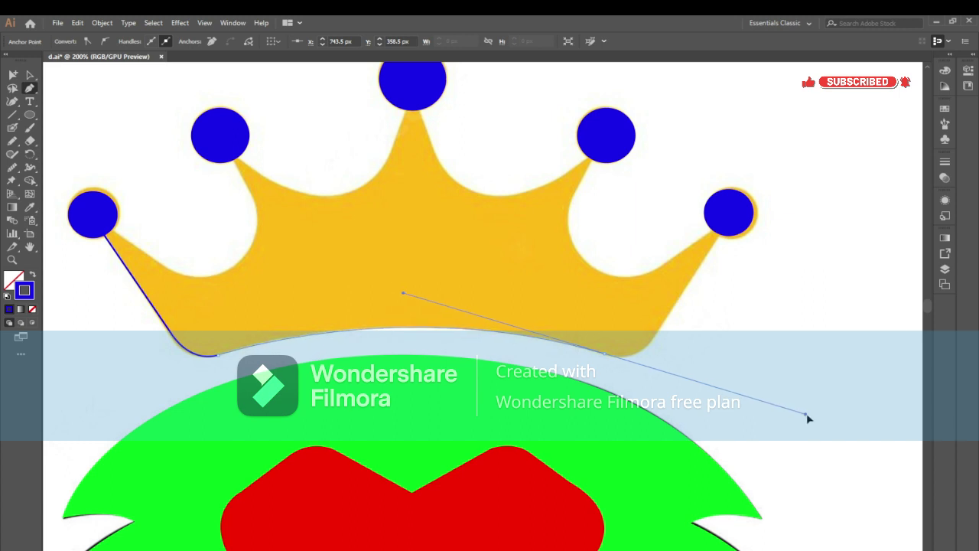
{"action": "left_click", "coordinate": [605, 354]}
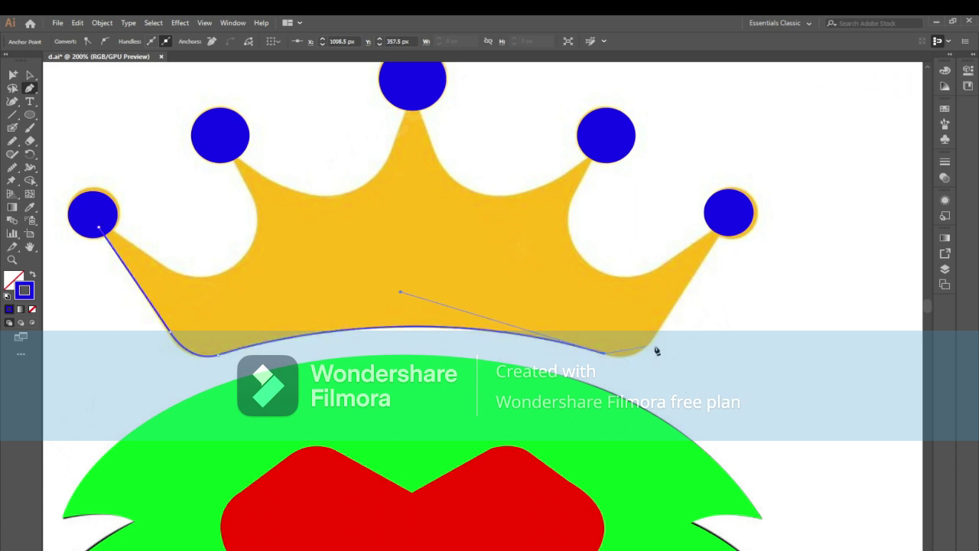
{"action": "left_click", "coordinate": [655, 342]}
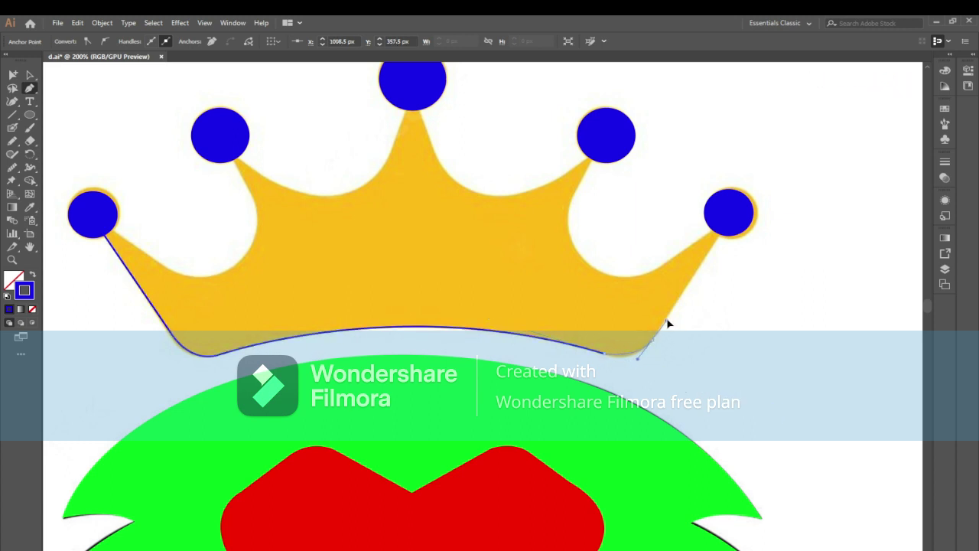
{"action": "left_click", "coordinate": [658, 344]}
Anchor the path at the crown's right ball and curve it up the right arm toward the next ball.
{"action": "scroll", "coordinate": [652, 344], "scroll_direction": "up", "scroll_amount": 2}
{"action": "scroll", "coordinate": [651, 345], "scroll_direction": "right", "scroll_amount": 2}
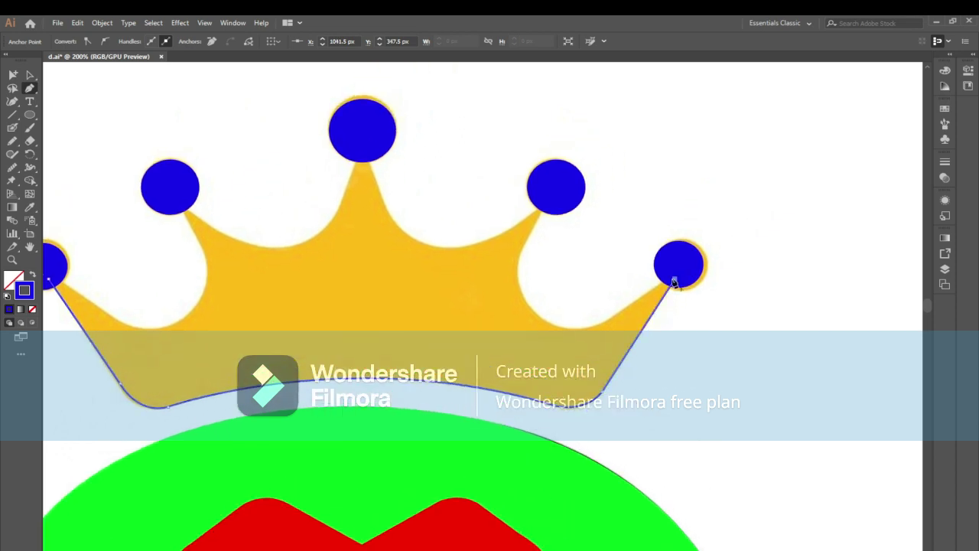
{"action": "left_click_drag", "start_coordinate": [675, 281], "coordinate": [598, 337]}
{"action": "left_click", "coordinate": [597, 327]}
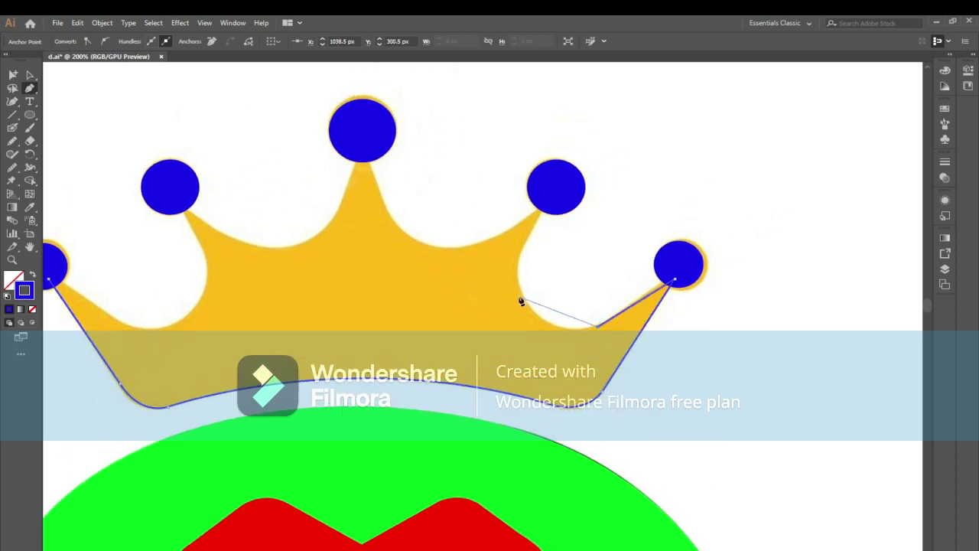
{"action": "left_click_drag", "start_coordinate": [521, 290], "coordinate": [496, 239]}
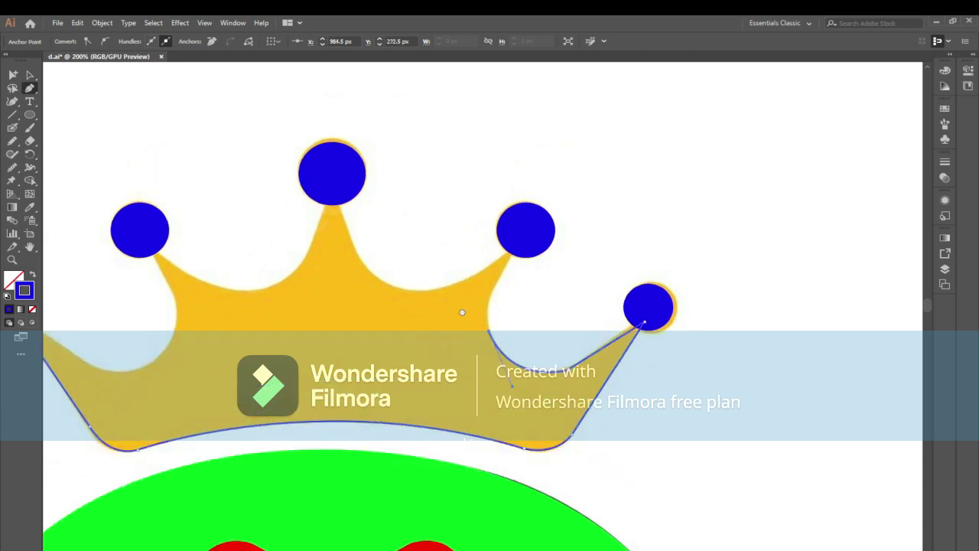
{"action": "mouse_move", "coordinate": [497, 238]}
{"action": "left_mouse_down"}
{"action": "mouse_move", "coordinate": [502, 282]}
{"action": "mouse_move", "coordinate": [540, 228]}
{"action": "left_mouse_up"}
{"action": "left_click", "coordinate": [13, 169]}
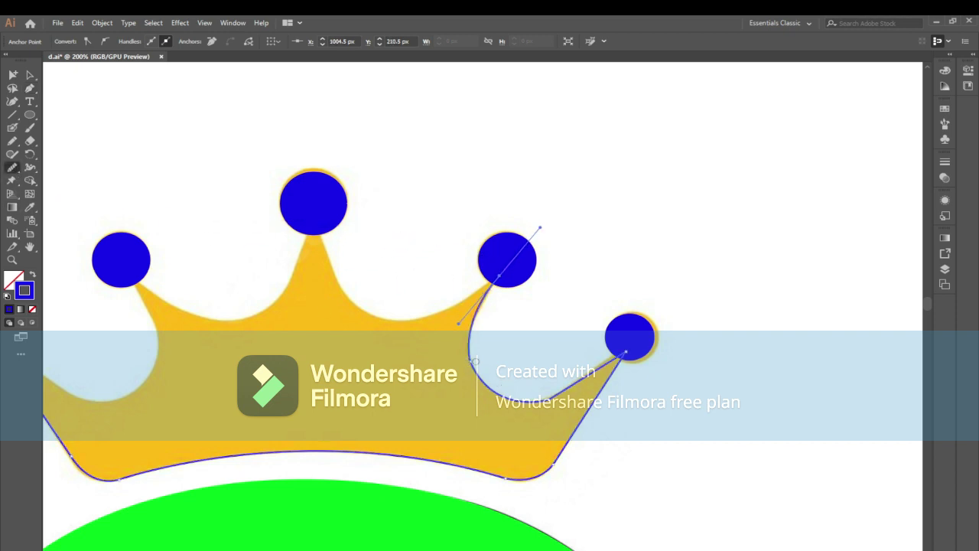
Continue the crown path from the circle's anchor, curving it over the remaining peaks and top circle.
{"action": "left_click", "coordinate": [475, 359]}
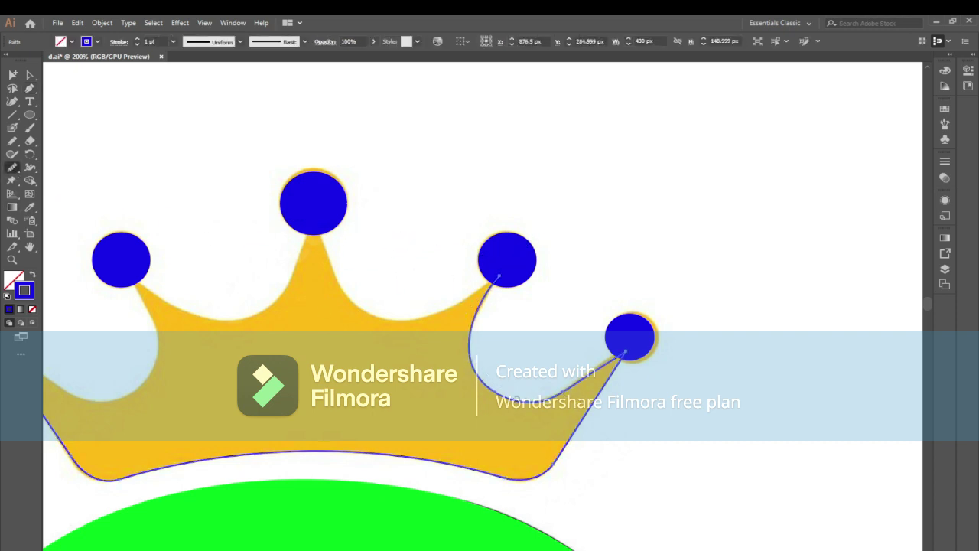
{"action": "key", "text": "p"}
{"action": "left_click", "coordinate": [500, 280]}
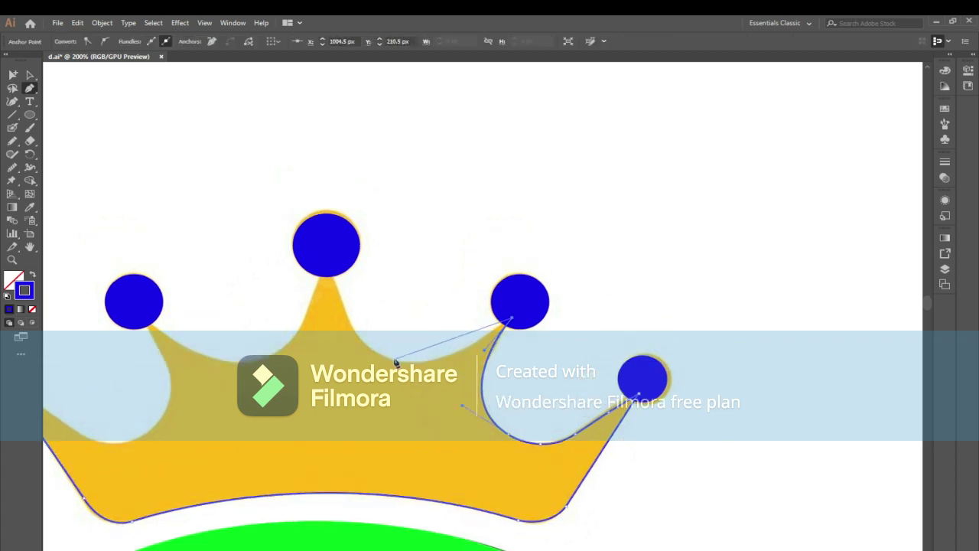
{"action": "mouse_move", "coordinate": [393, 360]}
{"action": "left_mouse_down"}
{"action": "mouse_move", "coordinate": [330, 351]}
{"action": "mouse_move", "coordinate": [331, 341]}
{"action": "left_mouse_up"}
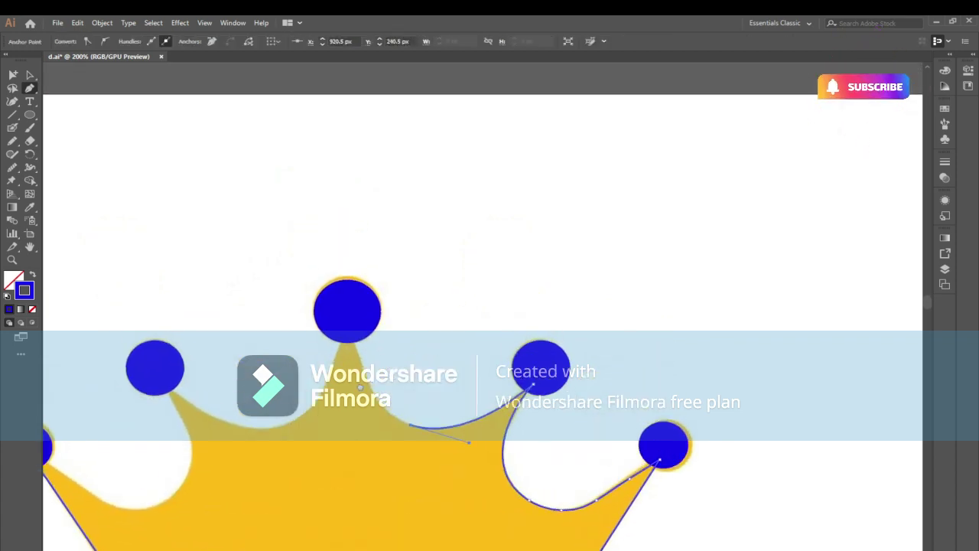
{"action": "scroll", "coordinate": [352, 333], "scroll_direction": "up", "scroll_amount": 2}
{"action": "left_click_drag", "start_coordinate": [358, 307], "coordinate": [354, 232]}
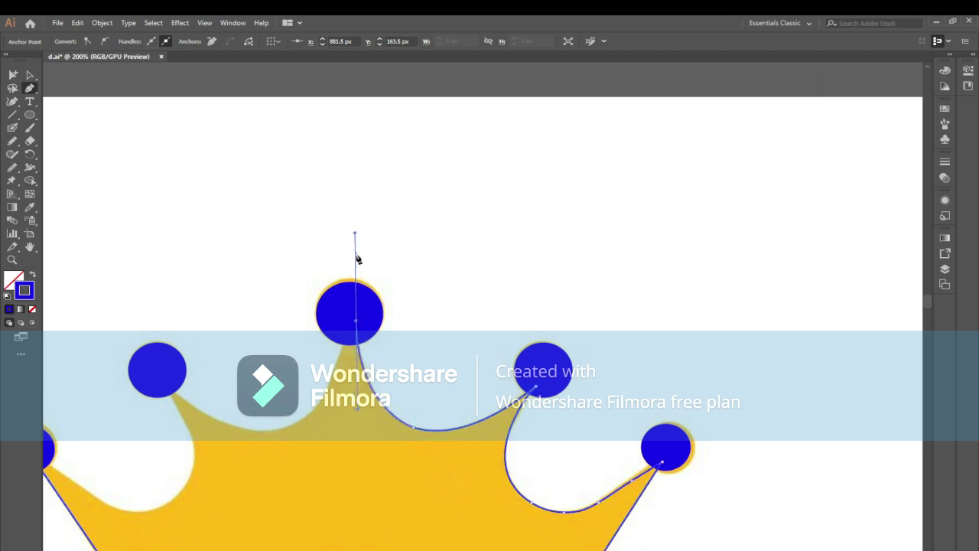
{"action": "left_click", "coordinate": [12, 167]}
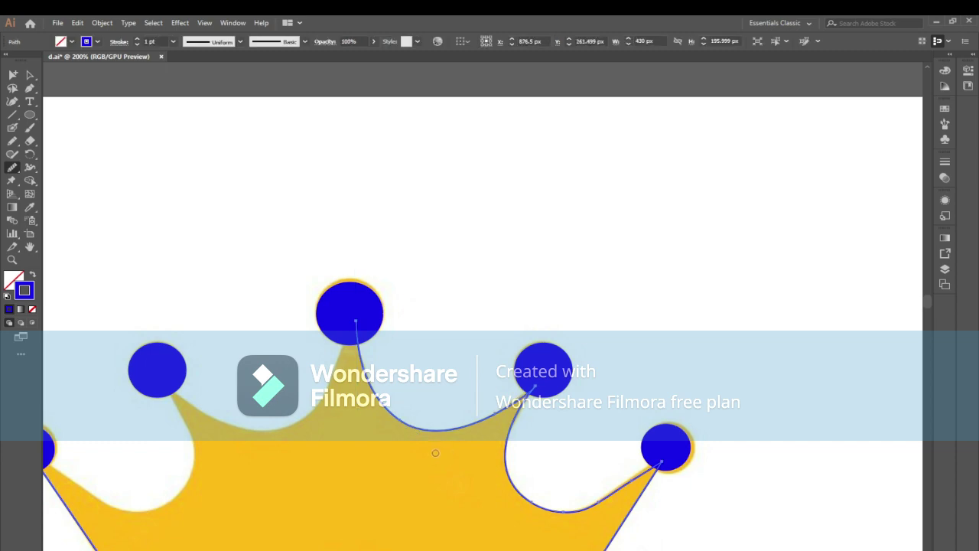
Reshape the crown path's curve at the left peak with Direct Selection and pan across the crown.
{"action": "key", "text": "p"}
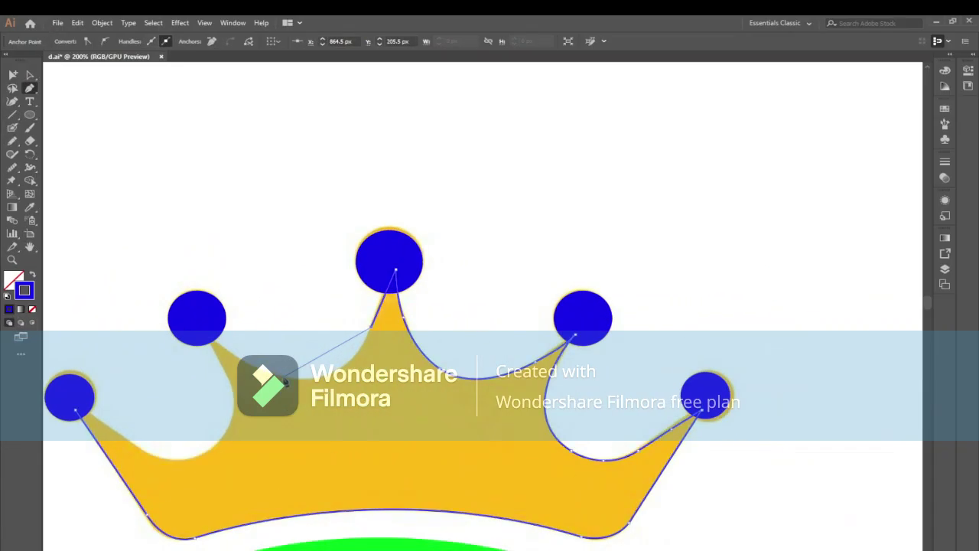
{"action": "left_click", "coordinate": [220, 369]}
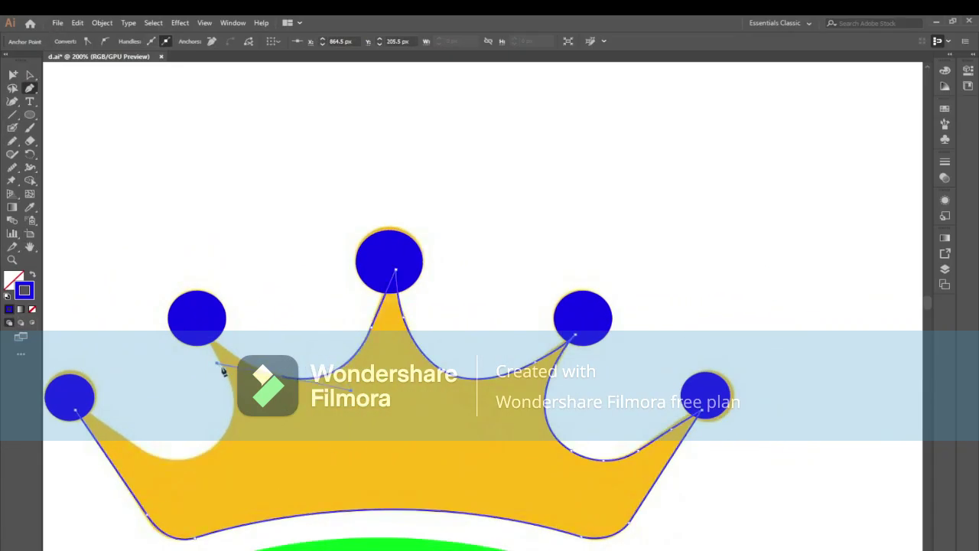
{"action": "left_click_drag", "start_coordinate": [219, 335], "coordinate": [179, 291]}
{"action": "mouse_move", "coordinate": [72, 413]}
{"action": "left_mouse_down"}
{"action": "mouse_move", "coordinate": [146, 388]}
{"action": "mouse_move", "coordinate": [146, 348]}
{"action": "mouse_move", "coordinate": [184, 342]}
{"action": "mouse_move", "coordinate": [104, 247]}
{"action": "left_mouse_up"}
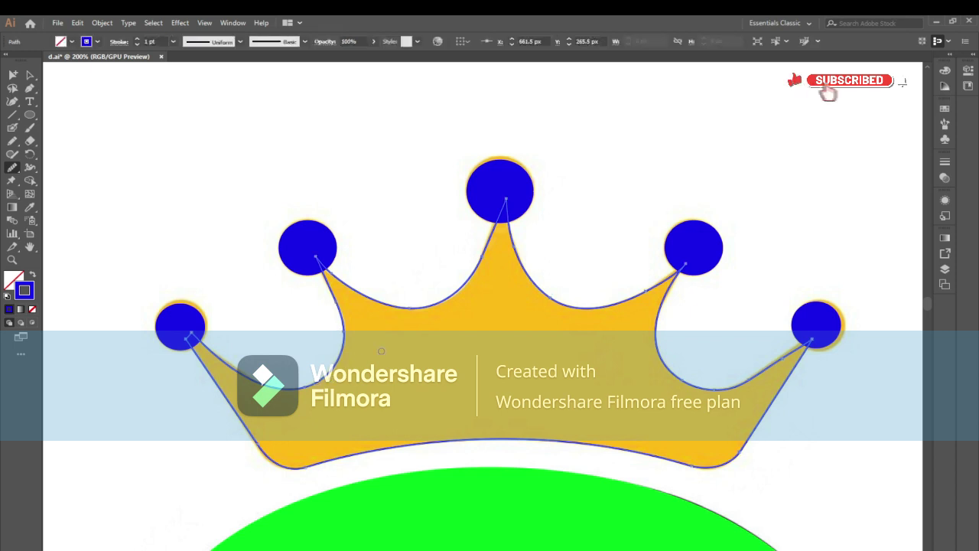
{"action": "scroll", "coordinate": [481, 312], "scroll_direction": "right", "scroll_amount": 2}
Turn the crown path's blue outline into a solid blue fill and zoom out to the whole artboard.
{"action": "key", "text": "v"}
{"action": "key", "text": "ctrl+minus"}
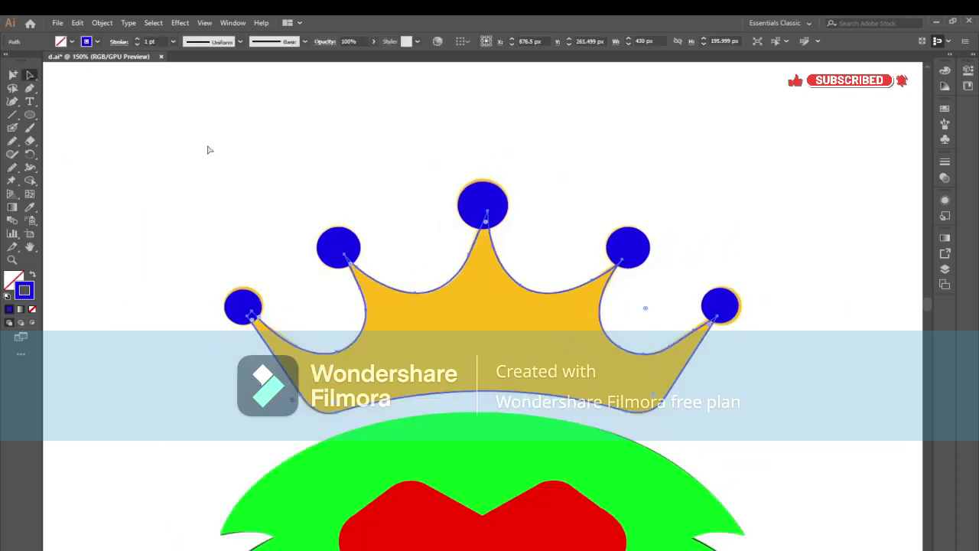
{"action": "key", "text": "ctrl+minus"}
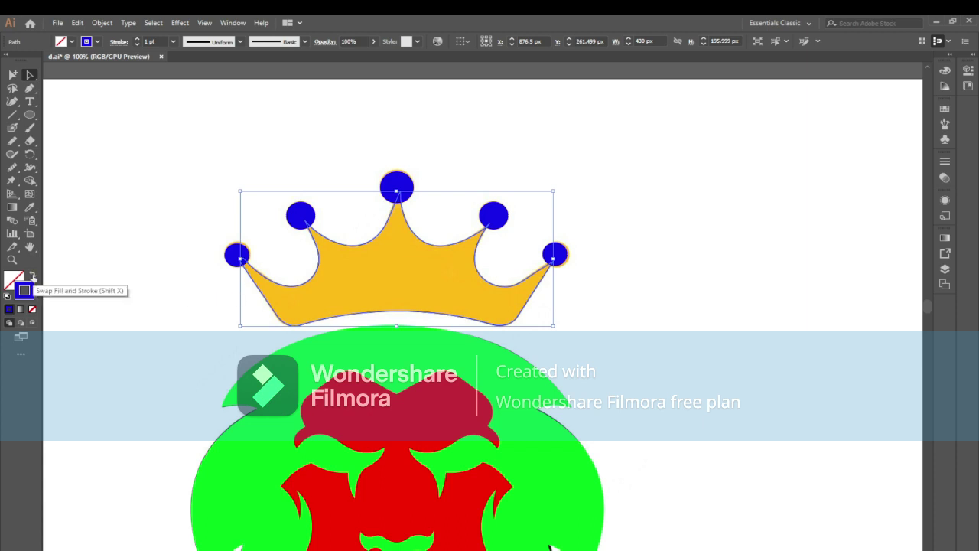
{"action": "left_click", "coordinate": [32, 277]}
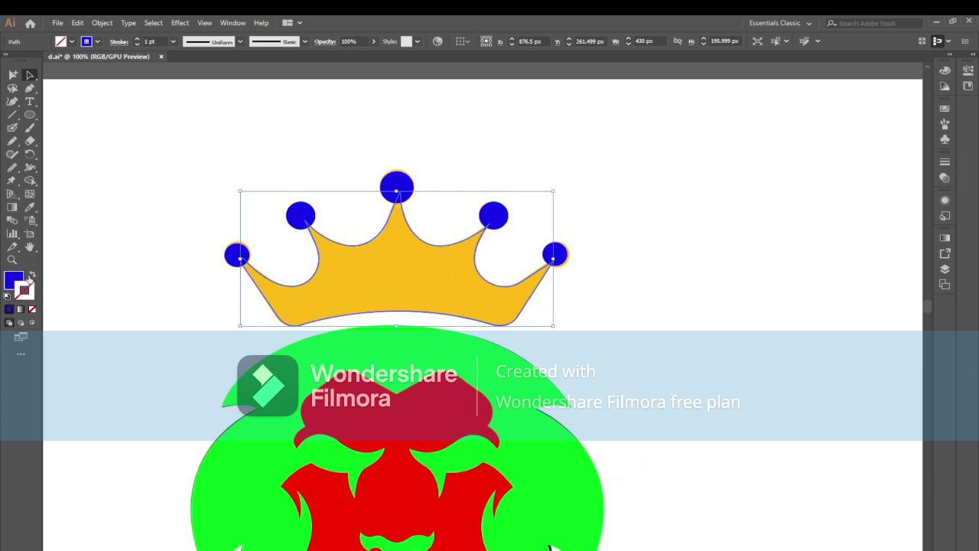
{"action": "left_click", "coordinate": [161, 239]}
{"action": "key", "text": "ctrl+minus"}
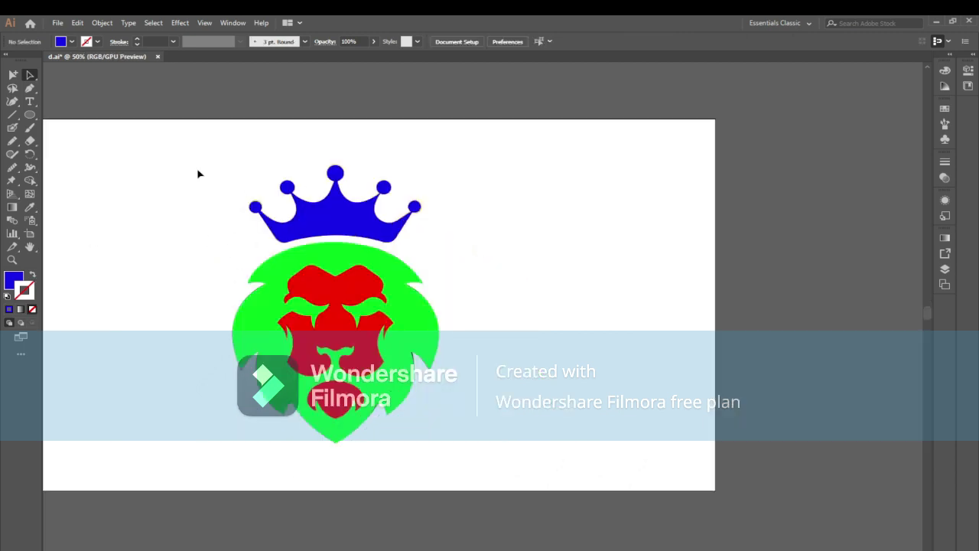
Marquee-select all the traced lion and crown shapes and move them right of the original logo.
{"action": "left_click_drag", "start_coordinate": [455, 432], "coordinate": [456, 433]}
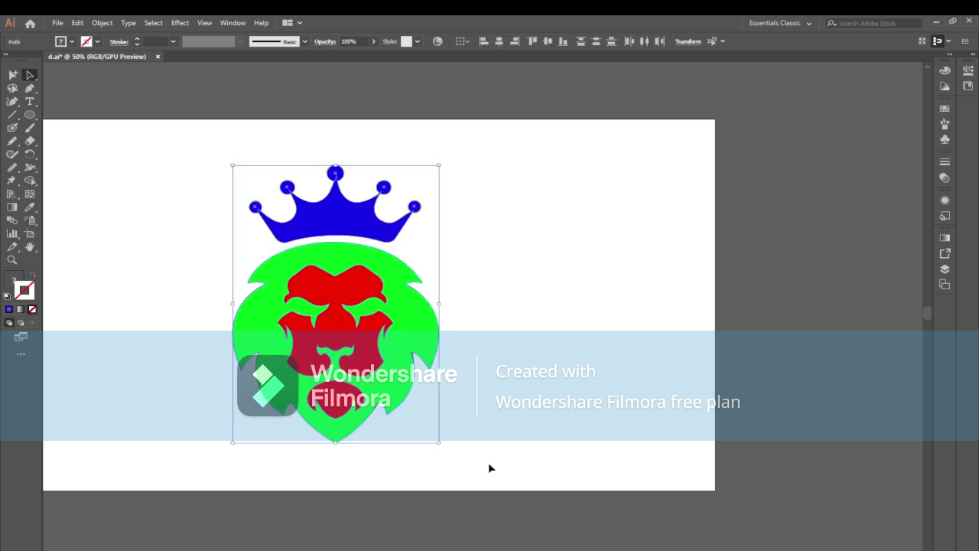
{"action": "left_click", "coordinate": [489, 463]}
{"action": "left_click_drag", "start_coordinate": [128, 141], "coordinate": [472, 407]}
{"action": "left_click_drag", "start_coordinate": [354, 327], "coordinate": [587, 327], "text": "alt"}
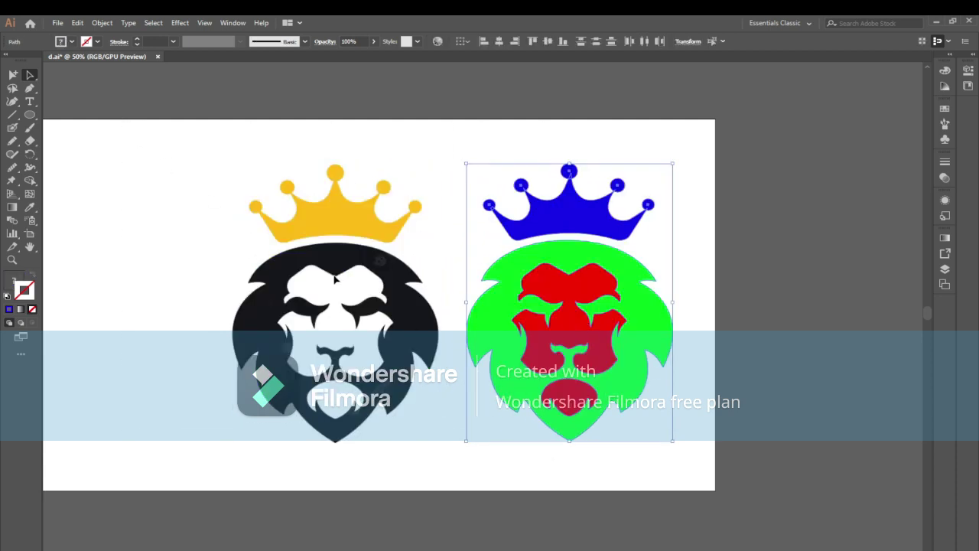
Check the Object menu, deselect, then select a red face shape and open the Select menu.
{"action": "left_click", "coordinate": [100, 24]}
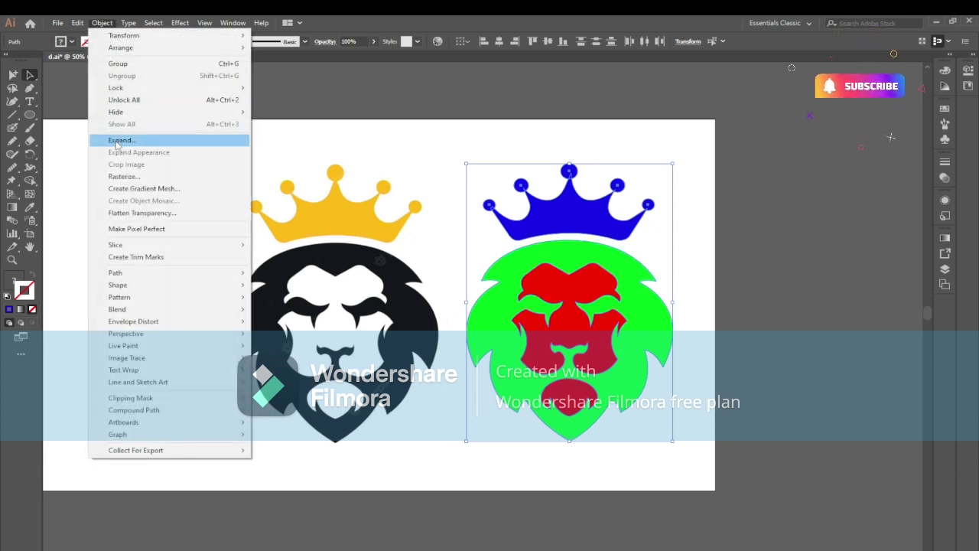
{"action": "left_click", "coordinate": [310, 146]}
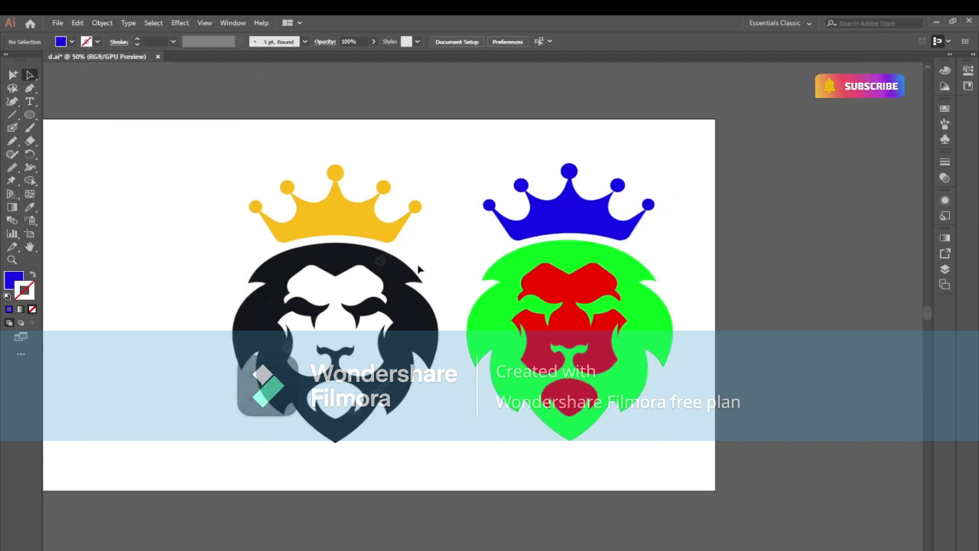
{"action": "left_click", "coordinate": [562, 286]}
{"action": "left_click", "coordinate": [153, 23]}
{"action": "mouse_move", "coordinate": [170, 128]}
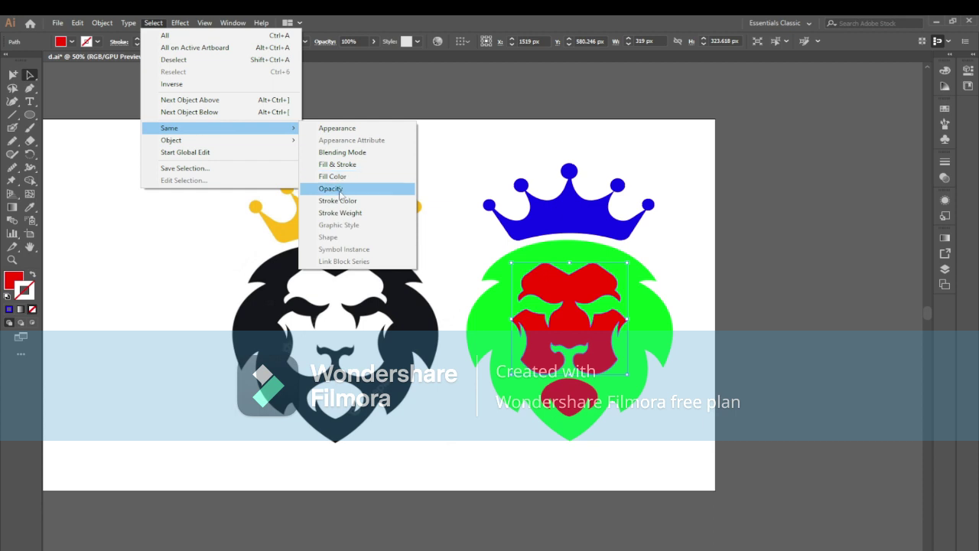
Select all shapes with the same red fill and eyedropper them white from the original face.
{"action": "left_click", "coordinate": [333, 176]}
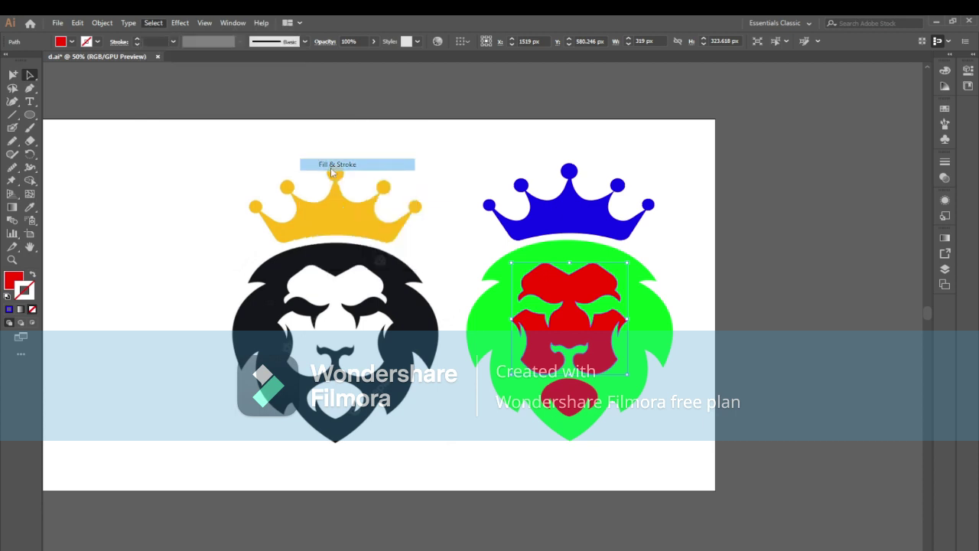
{"action": "key", "text": "i"}
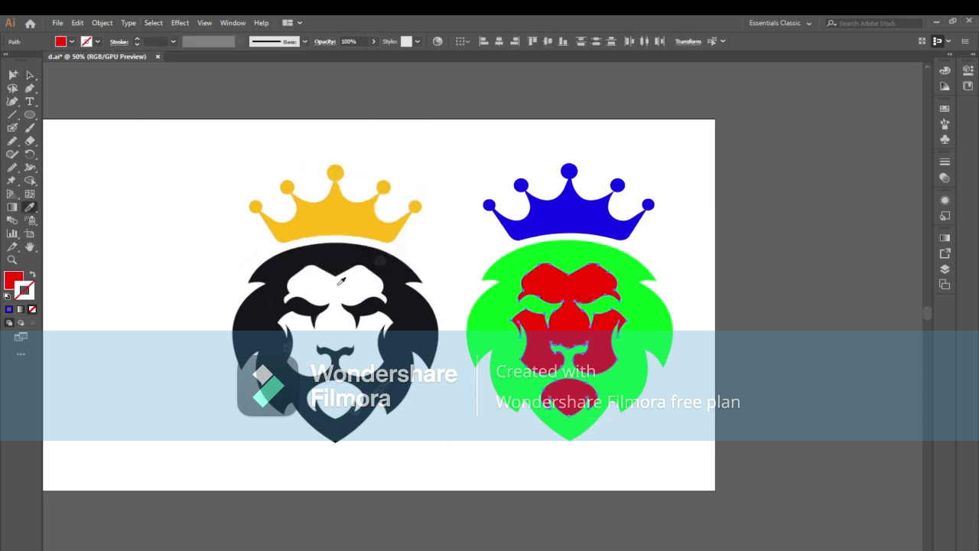
{"action": "left_click", "coordinate": [341, 282]}
{"action": "left_click", "coordinate": [31, 76]}
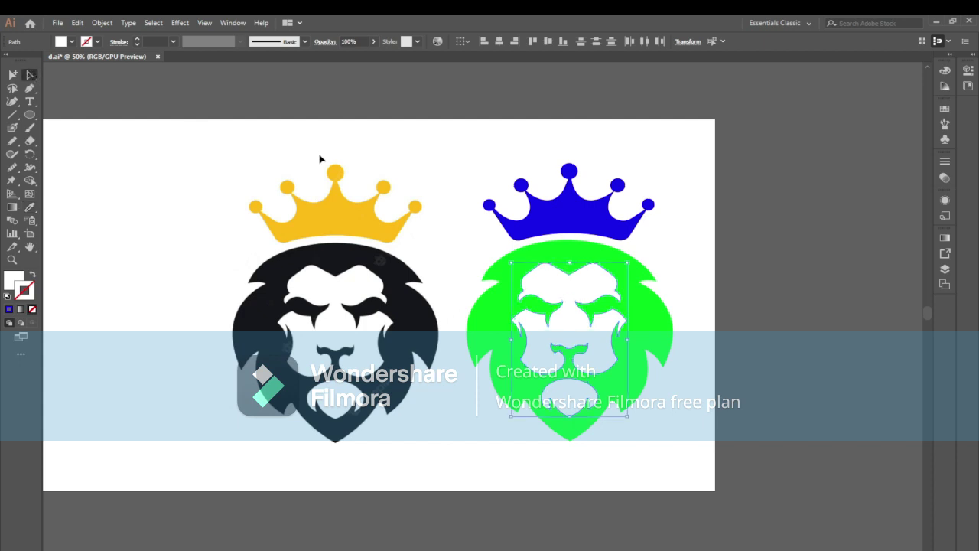
{"action": "left_click", "coordinate": [329, 161]}
Select the blue crown and similar shapes, then eyedropper the original crown's gold onto them.
{"action": "left_click", "coordinate": [547, 208]}
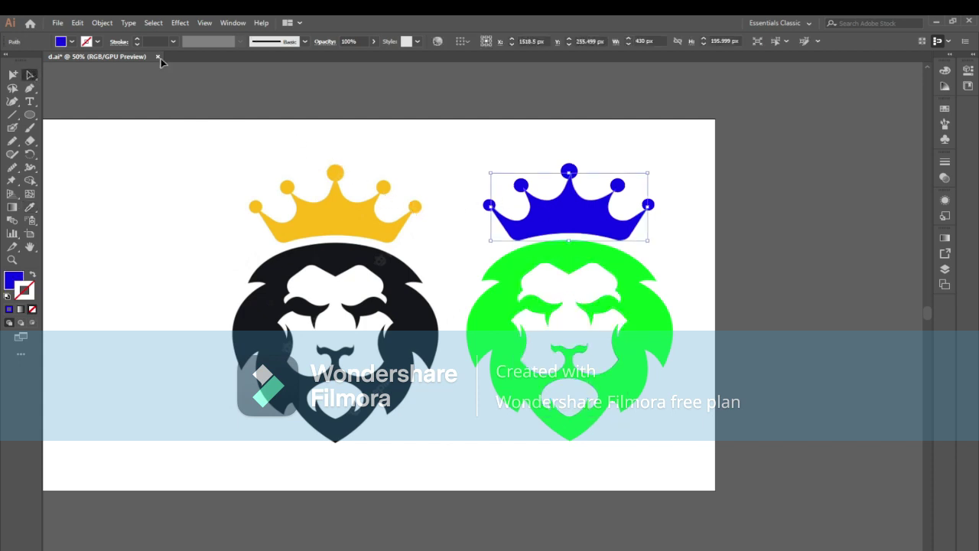
{"action": "left_click", "coordinate": [151, 23]}
{"action": "mouse_move", "coordinate": [169, 128]}
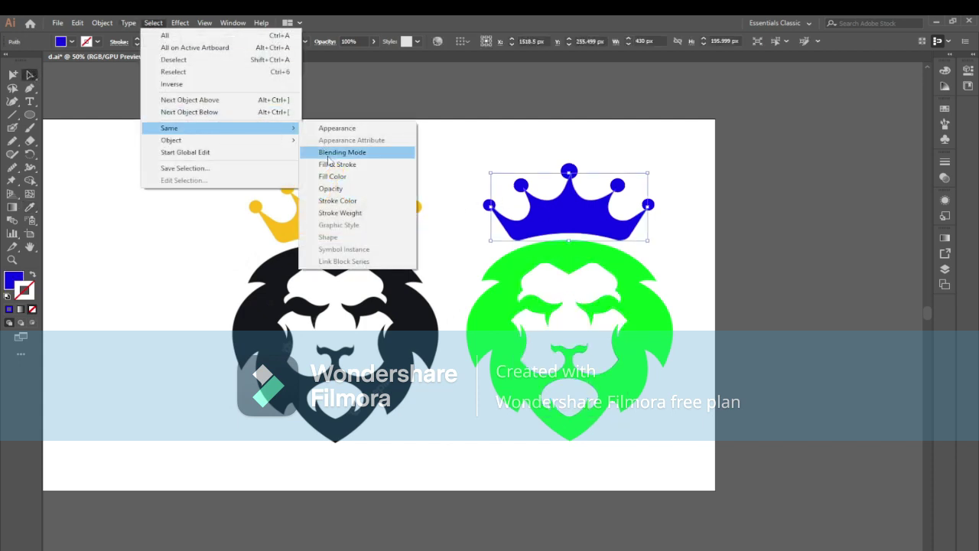
{"action": "left_click", "coordinate": [329, 165]}
{"action": "key", "text": "i"}
{"action": "left_click", "coordinate": [338, 210]}
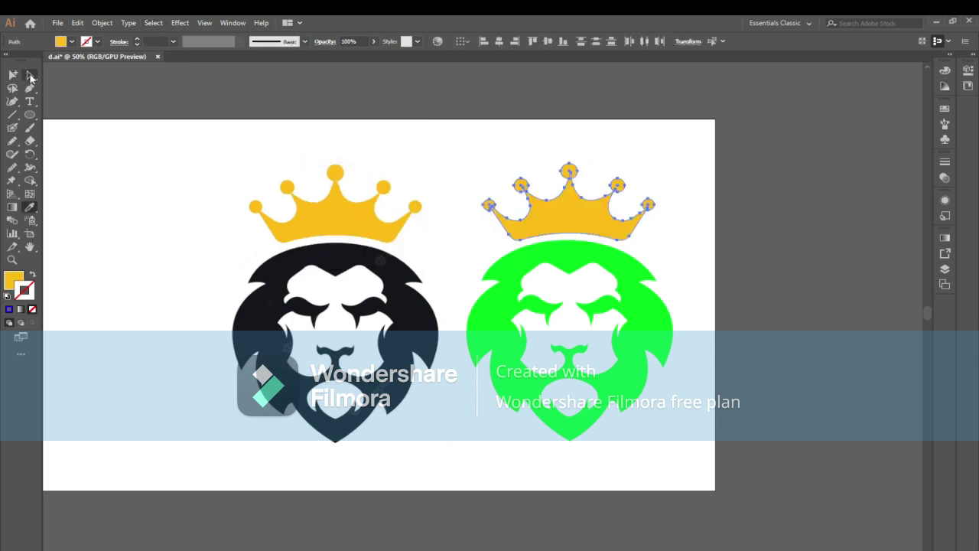
Recolour the green lion head to the original's dark navy with the Eyedropper, then deselect.
{"action": "key", "text": "v"}
{"action": "left_click", "coordinate": [501, 361]}
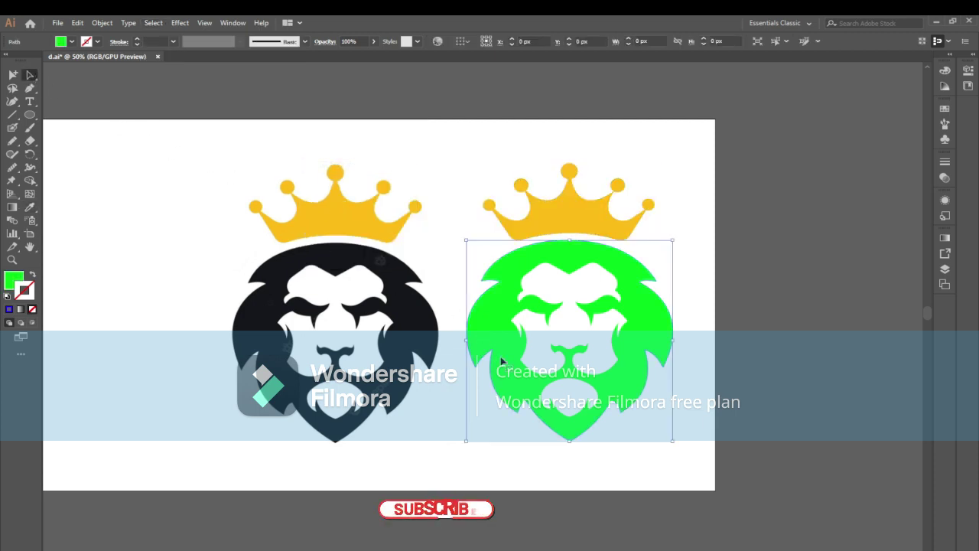
{"action": "key", "text": "i"}
{"action": "left_click", "coordinate": [292, 257]}
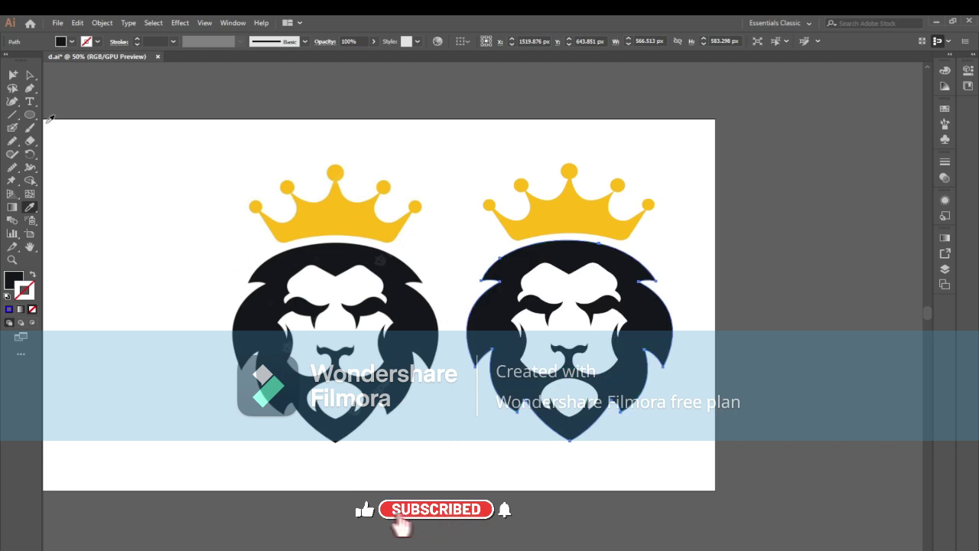
{"action": "left_click", "coordinate": [31, 78]}
{"action": "left_click", "coordinate": [451, 222]}
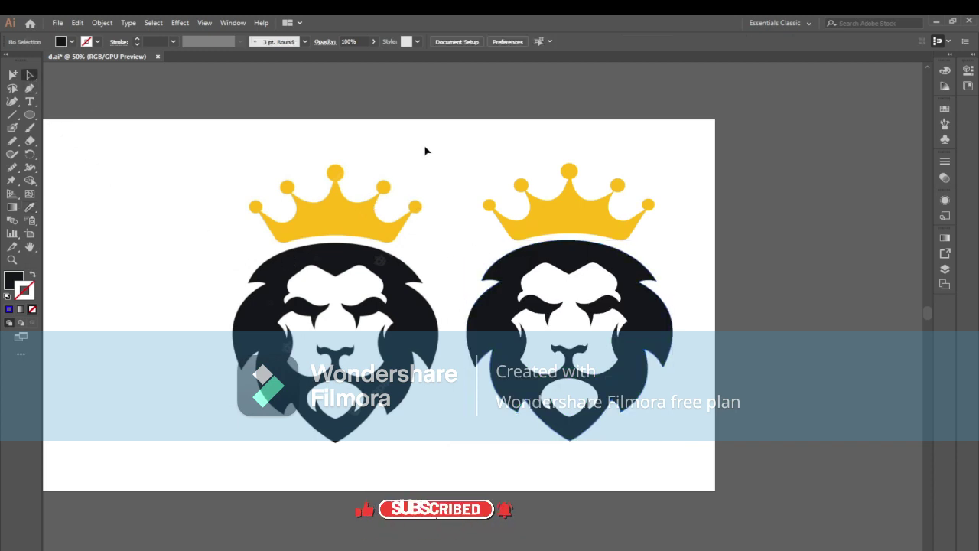
{"action": "left_click_drag", "start_coordinate": [425, 142], "coordinate": [702, 476]}
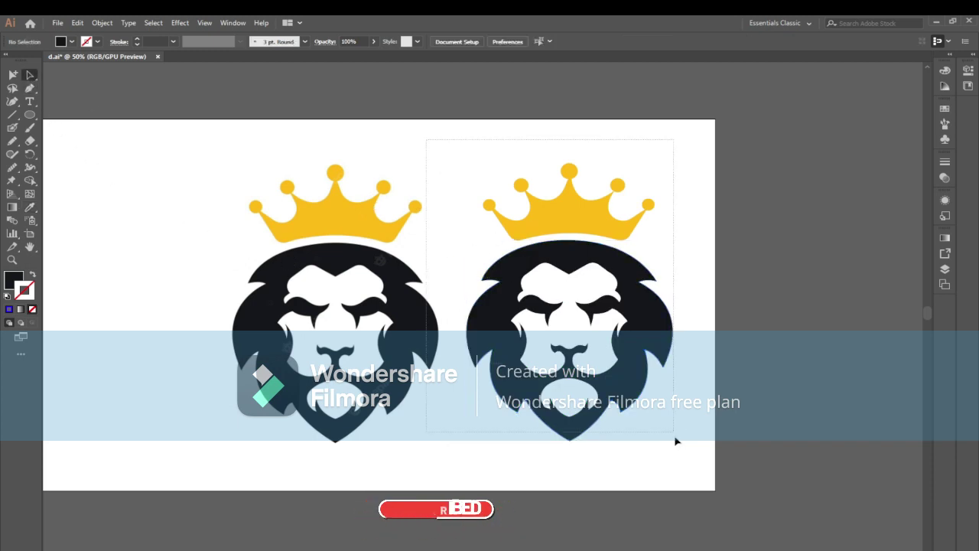
{"action": "left_click", "coordinate": [535, 459]}
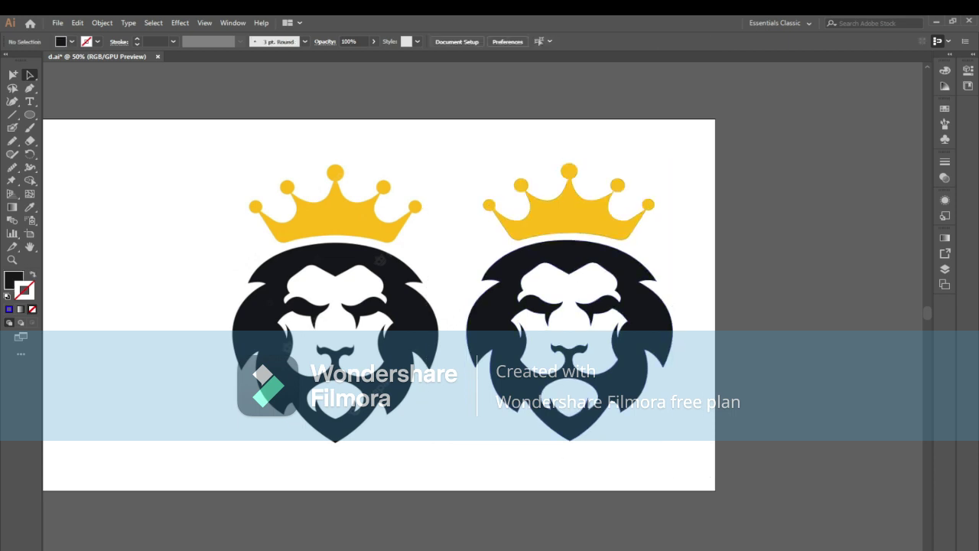